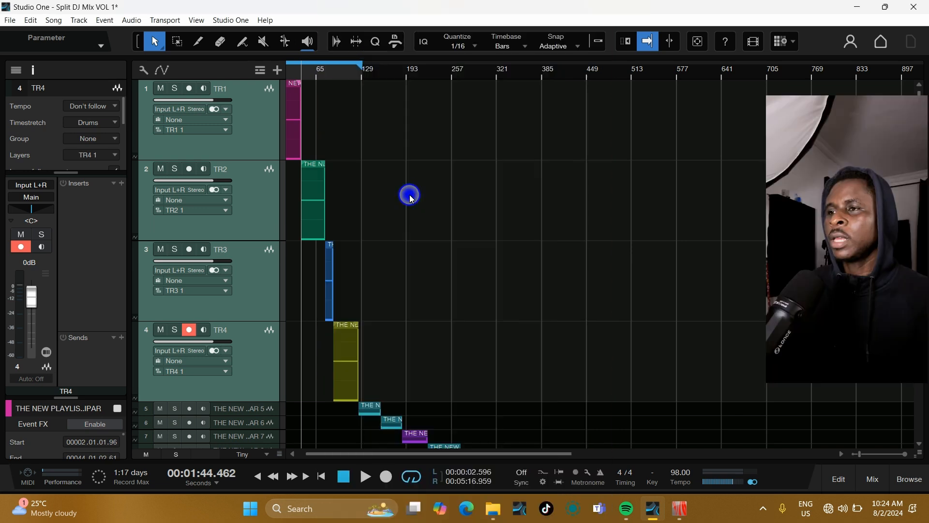
key(e)
key(e)
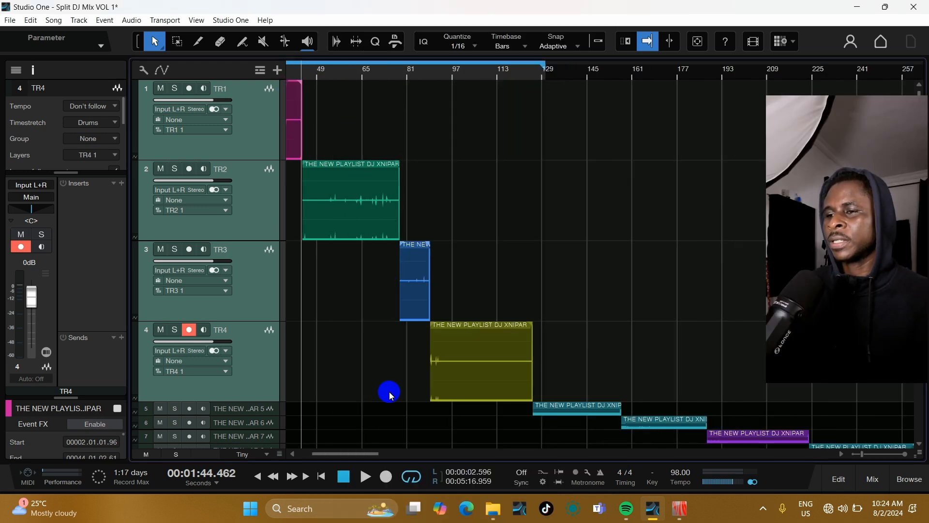
drag(354, 455, 281, 454)
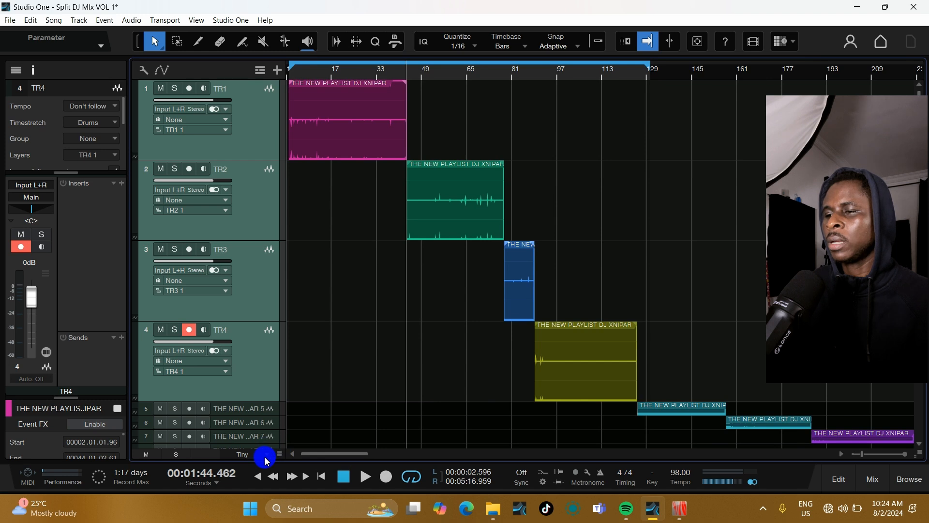
click(266, 458)
click(261, 377)
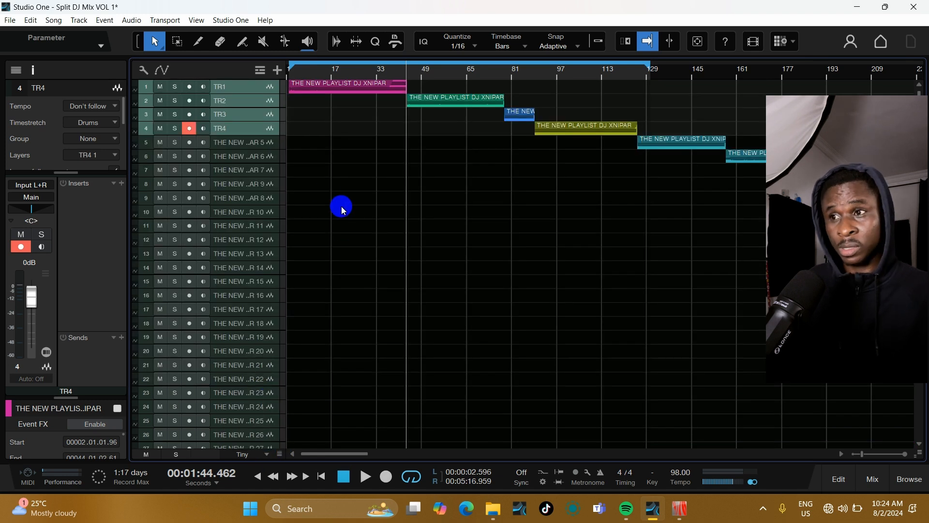
key(w)
key(w)
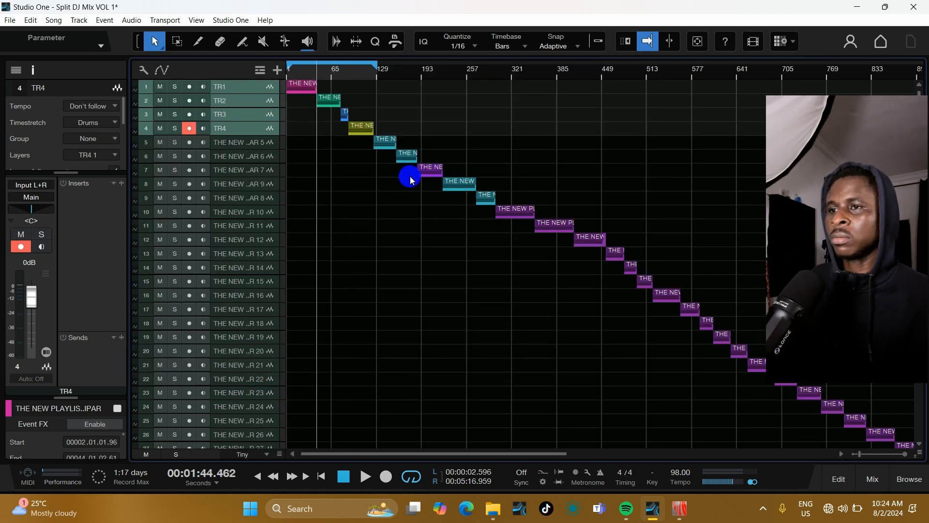
key(w)
key(e)
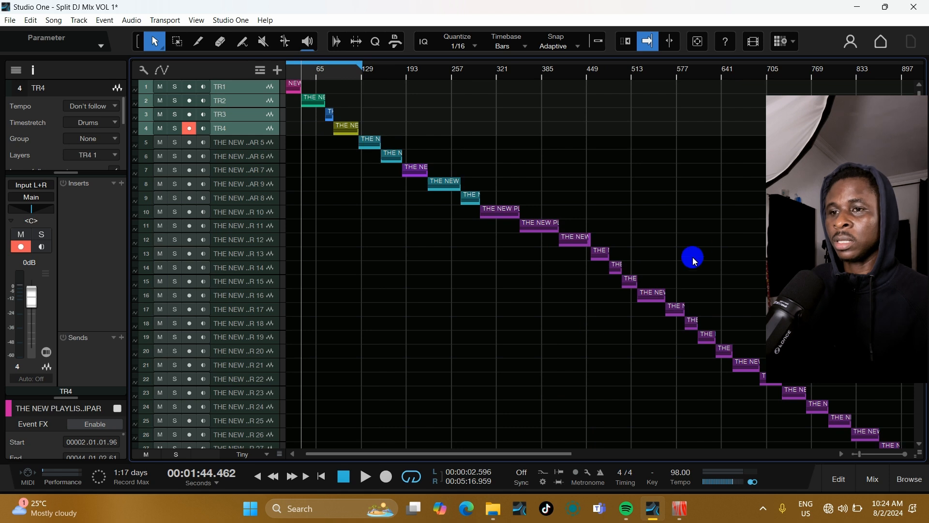
drag(695, 398, 330, 170)
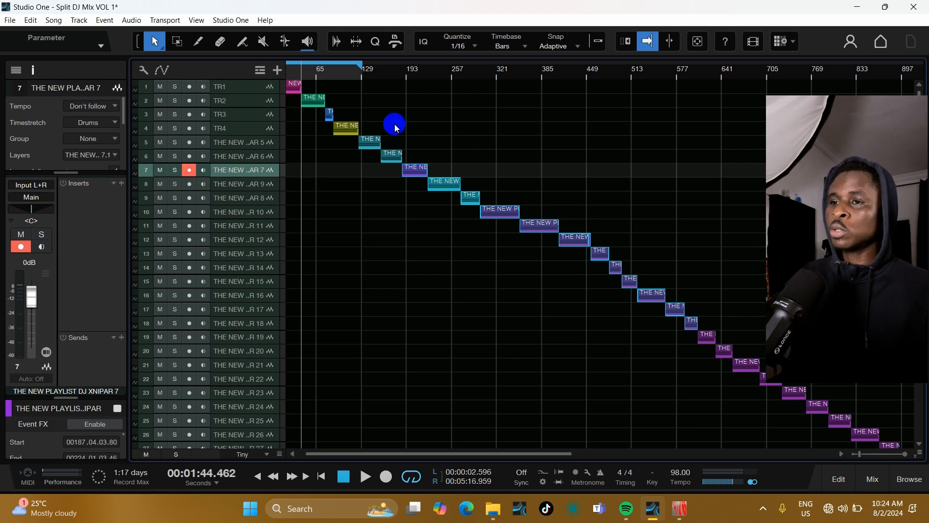
click(510, 263)
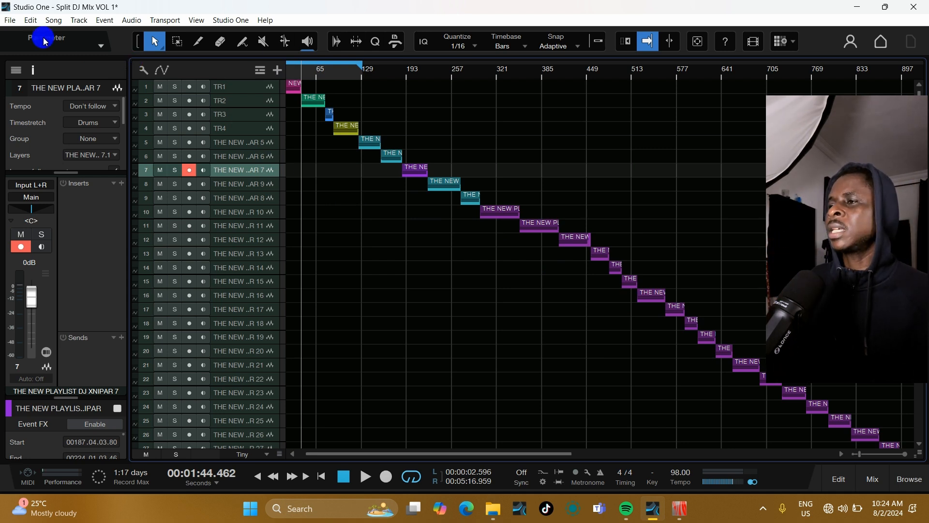
click(46, 22)
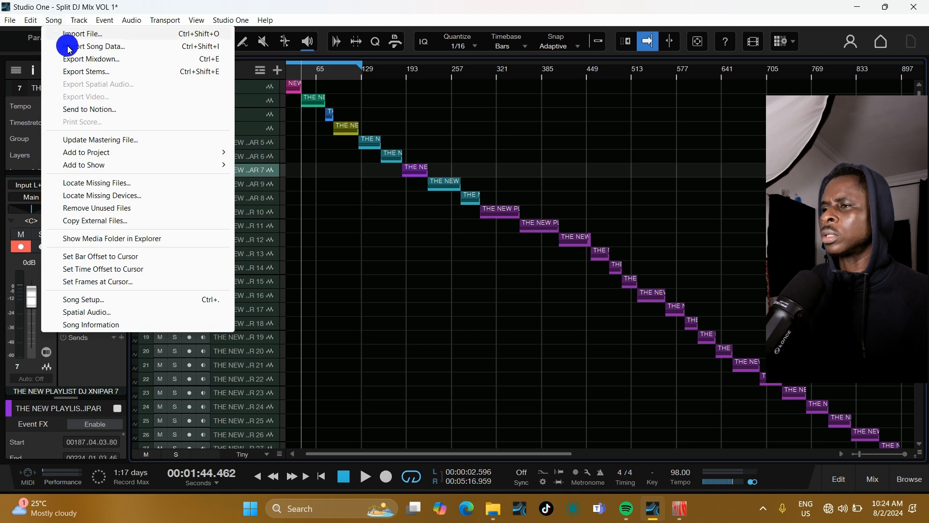
click(90, 74)
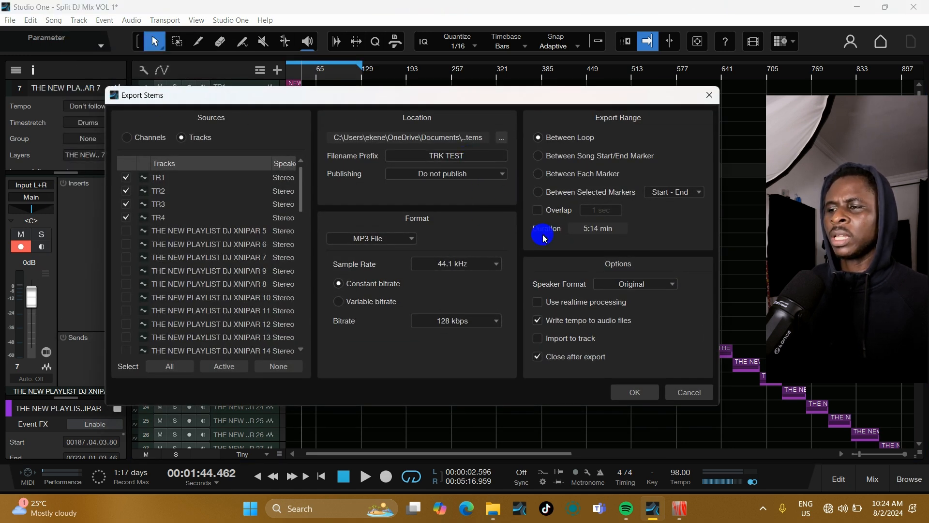
click(390, 239)
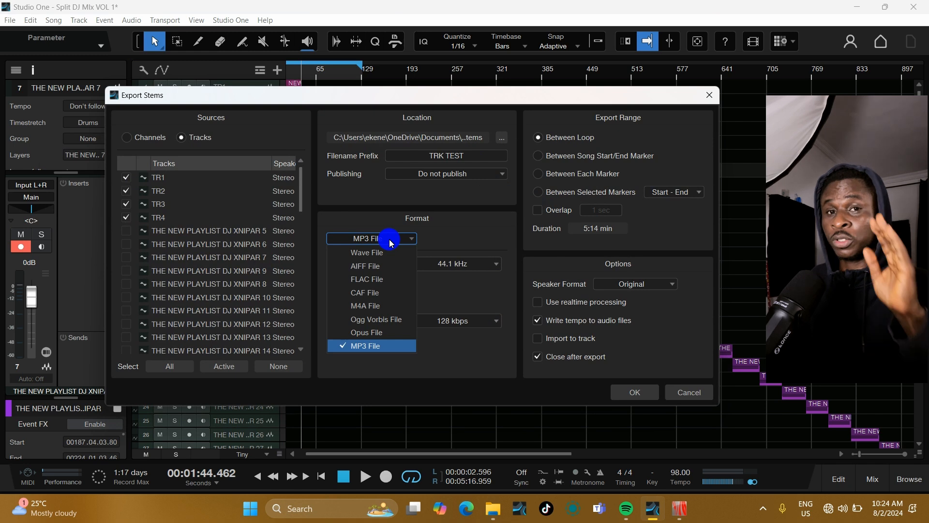
click(386, 253)
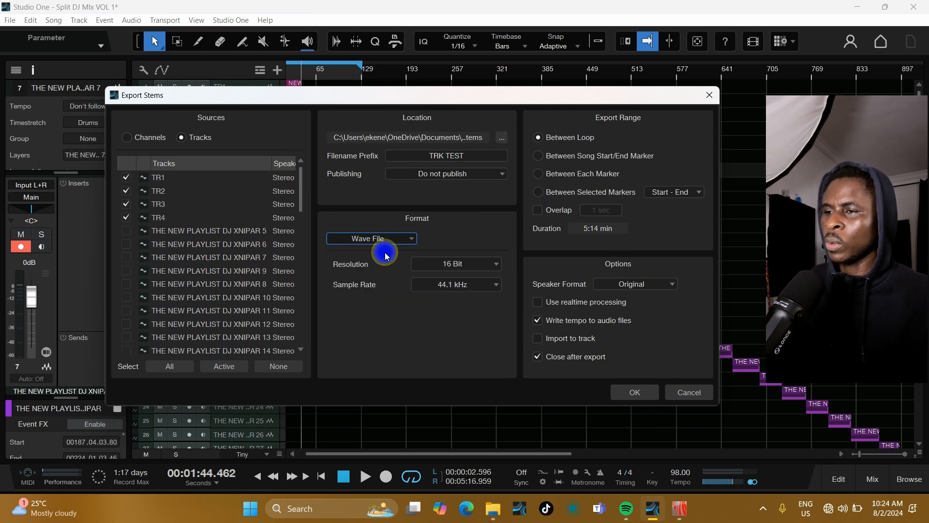
click(390, 239)
click(379, 350)
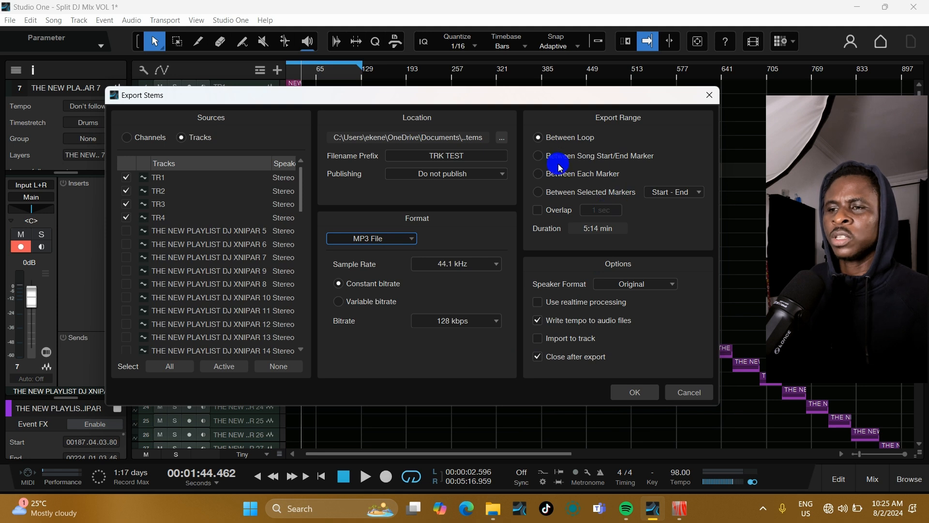
click(677, 390)
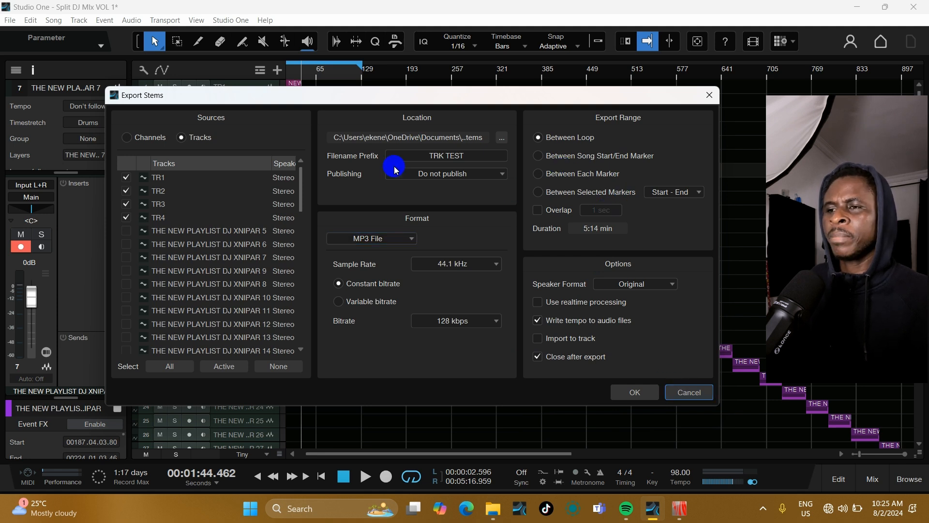
click(697, 392)
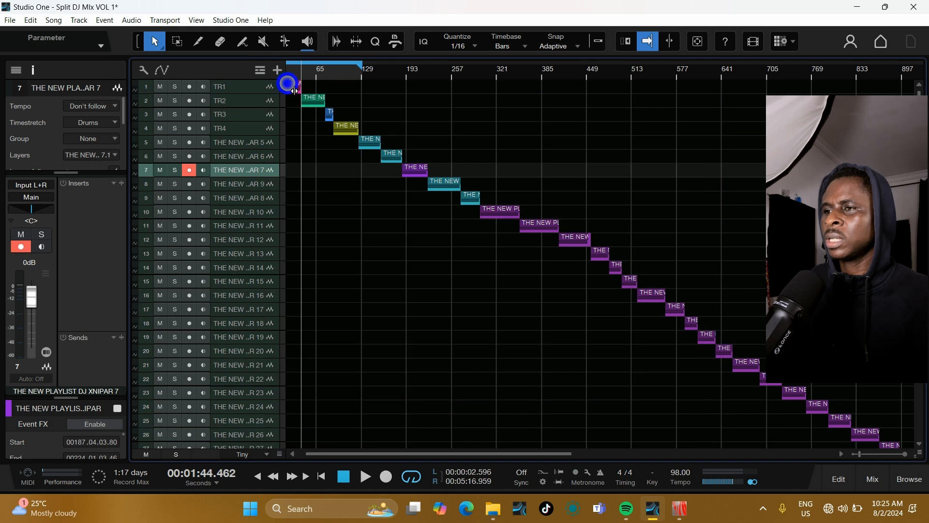
Step: Widen the track header column and enlarge the height of the first four tracks
drag(294, 91, 358, 106)
click(307, 86)
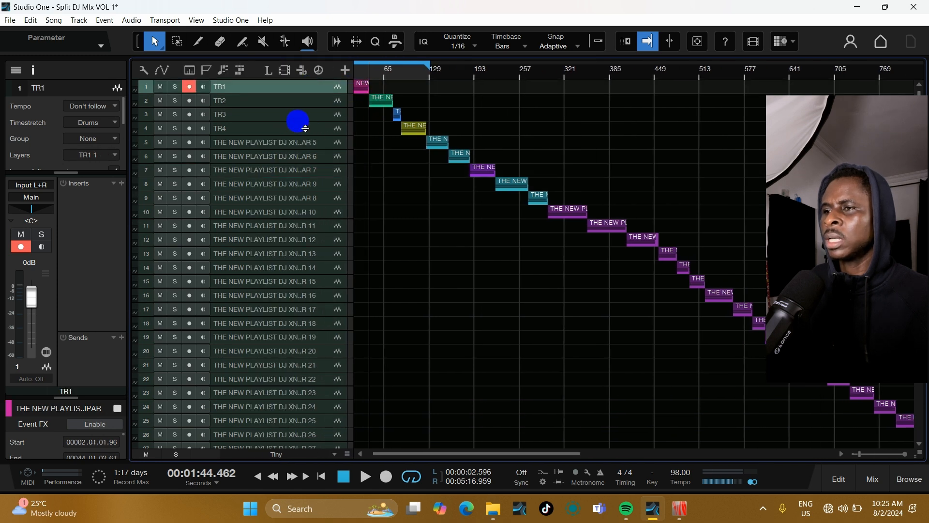
shift+click(303, 128)
drag(305, 142, 307, 176)
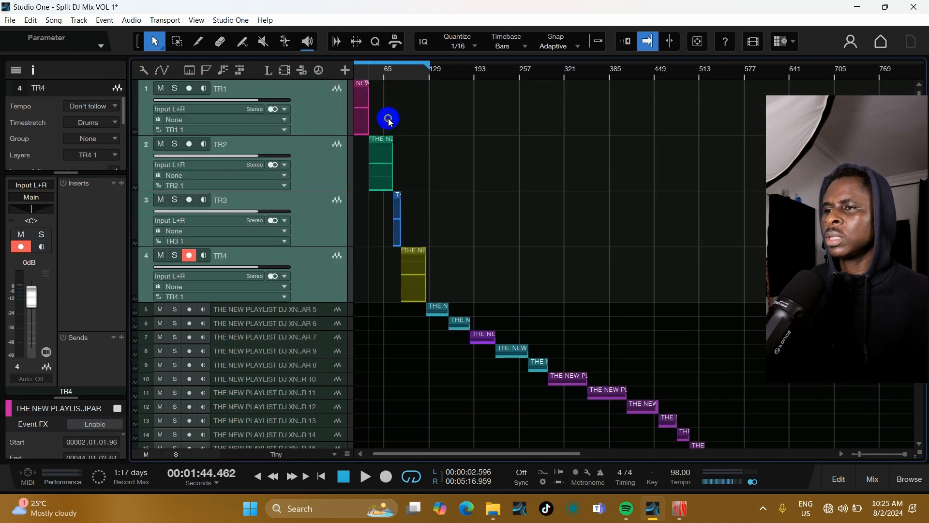
Step: Rename the first track to TRACK 1 and copy the name text
click(226, 88)
double_click(229, 88)
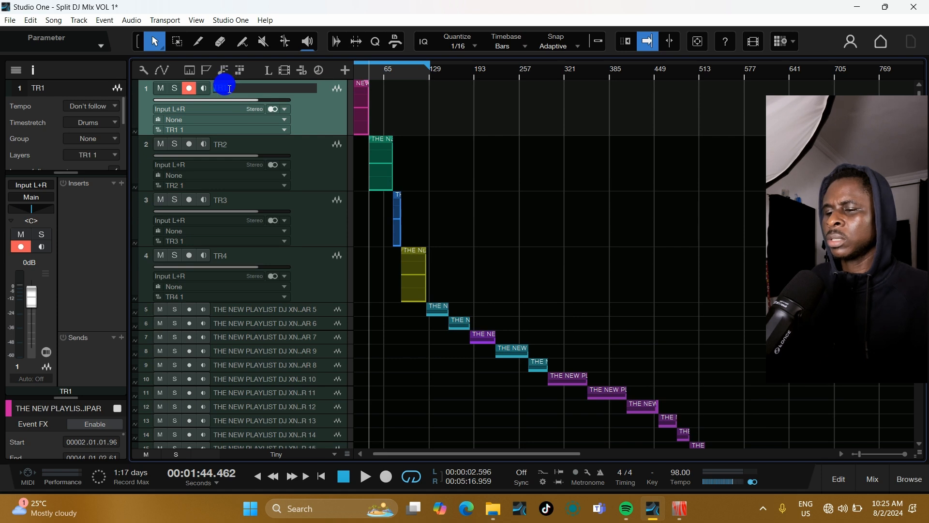
text(T)
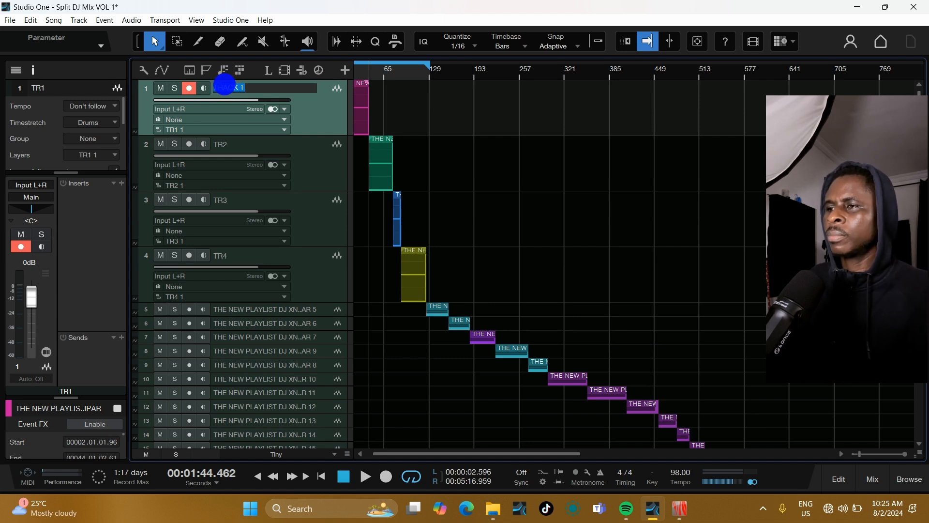
right_click(226, 83)
click(269, 124)
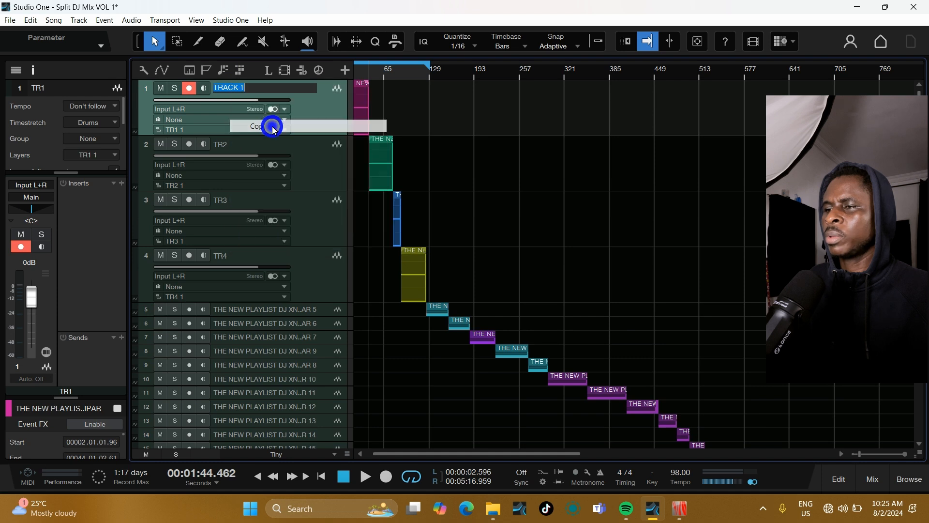
click(439, 140)
Step: Rename the second track to TRACK 2
double_click(228, 144)
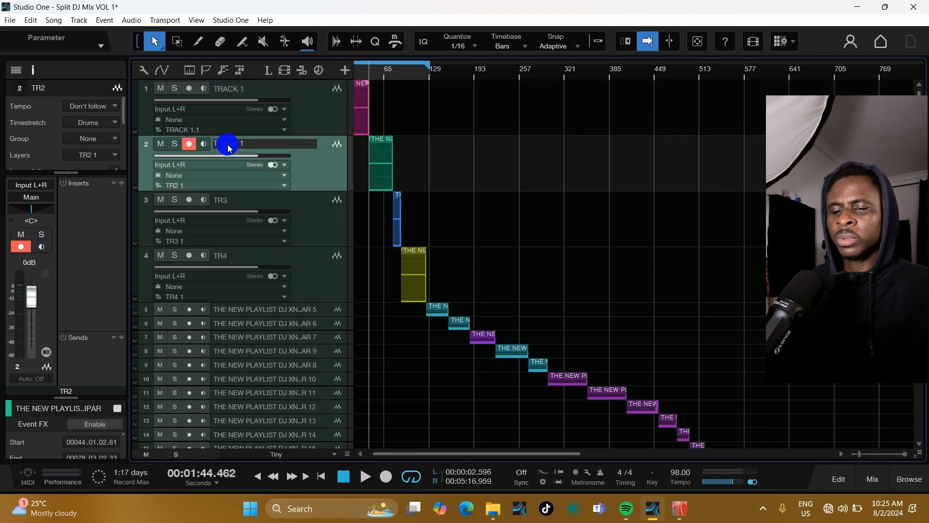
text(TRACK 2)
key(Return)
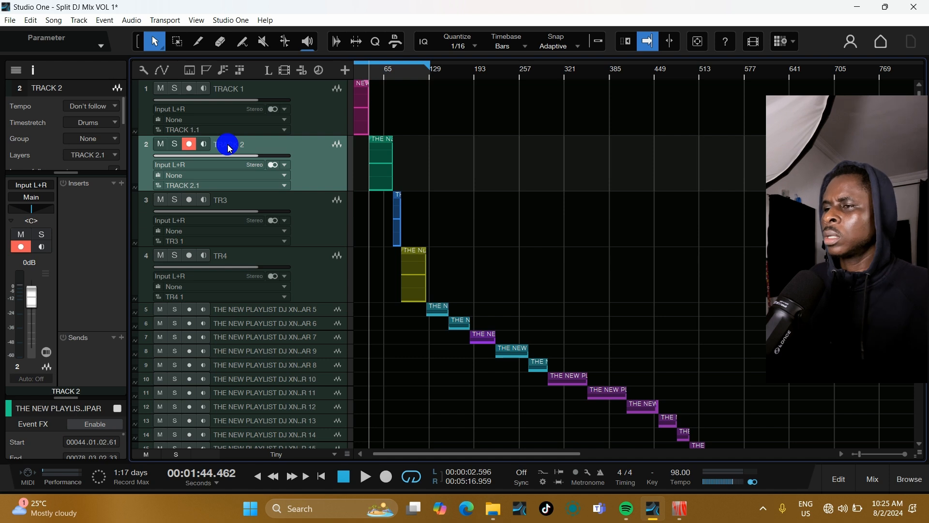
Step: Rename the third track to TRACK 3
double_click(227, 200)
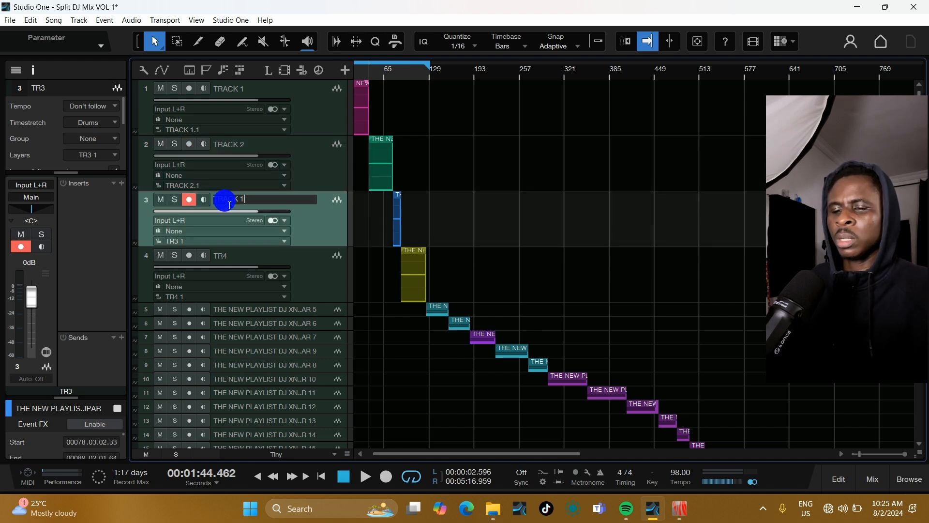
text(TRACK 2)
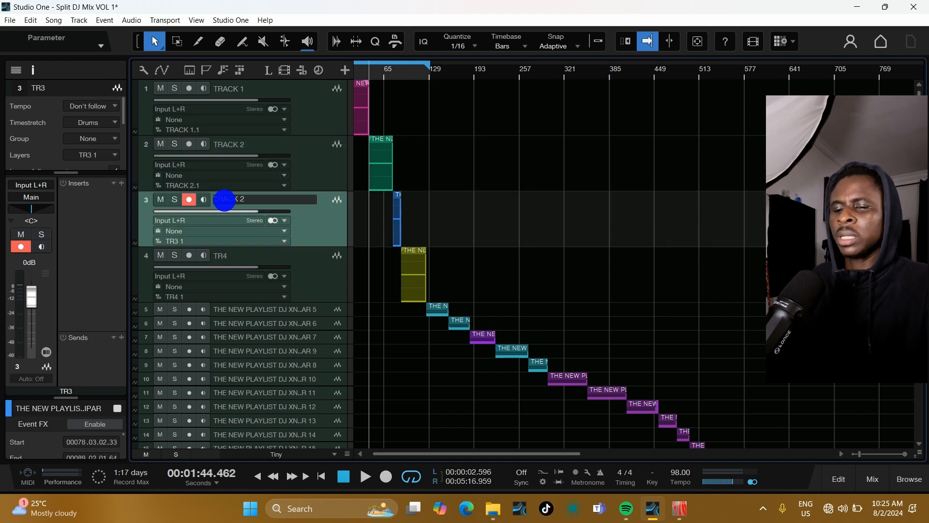
key(BackSpace)
text(3)
key(Return)
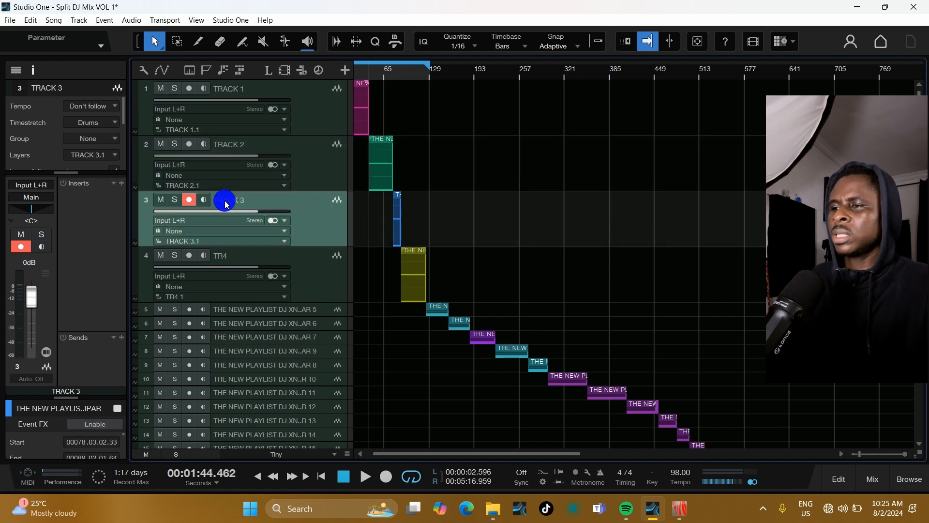
Step: Rename the fourth track to TRACK 4
double_click(233, 257)
text(TRACK 1)
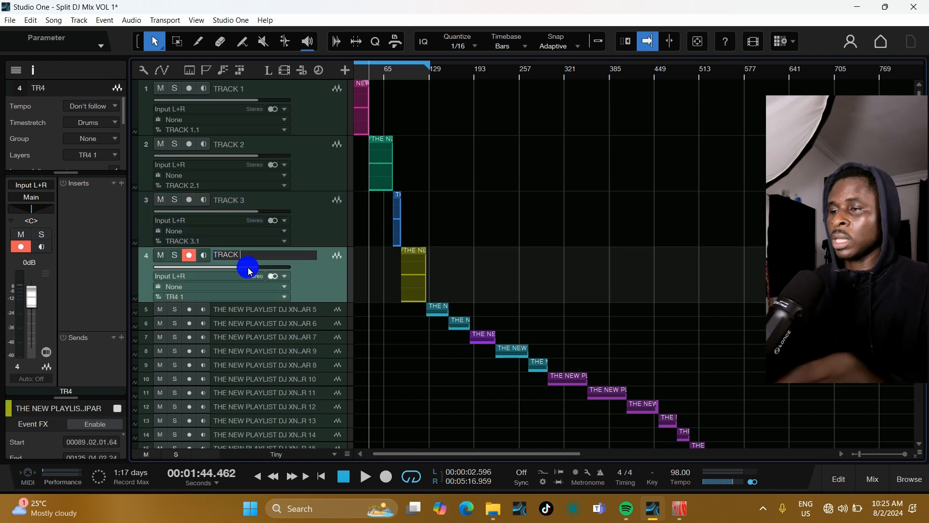
key(Return)
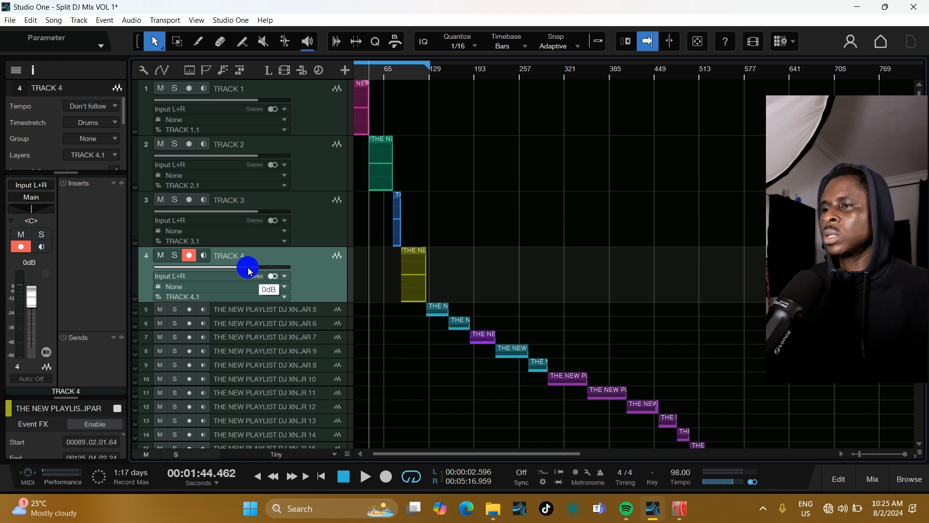
click(312, 103)
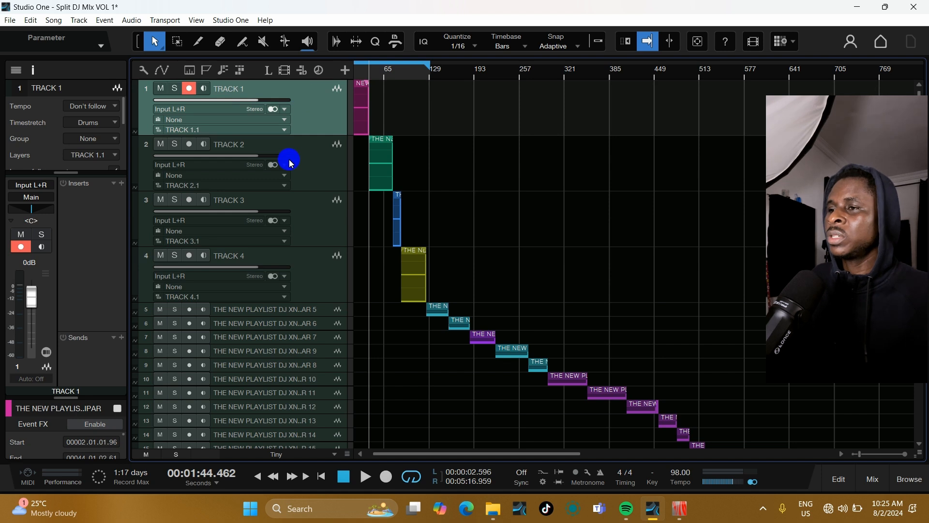
click(309, 152)
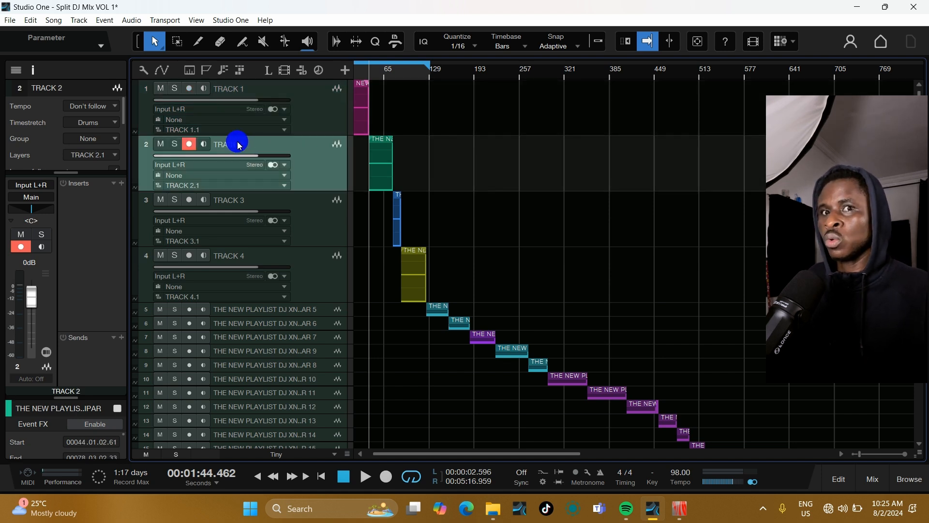
click(238, 197)
double_click(241, 199)
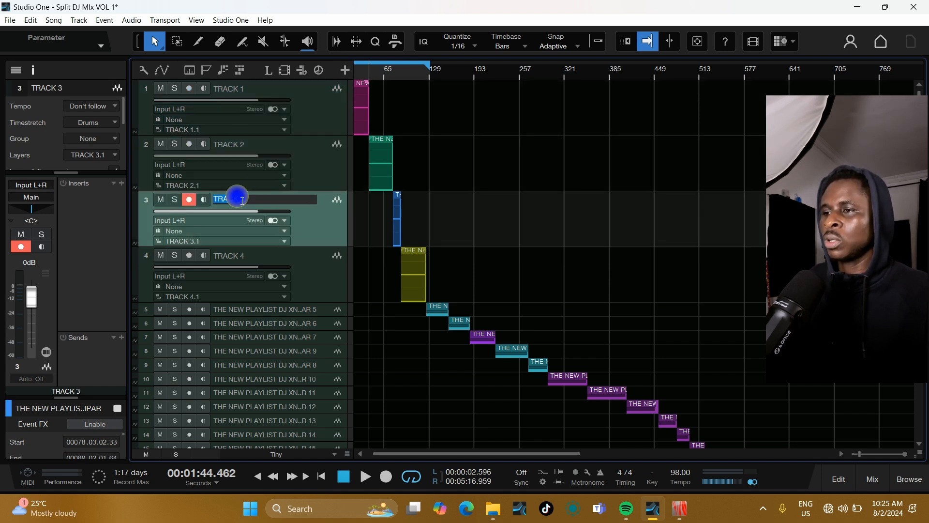
click(303, 231)
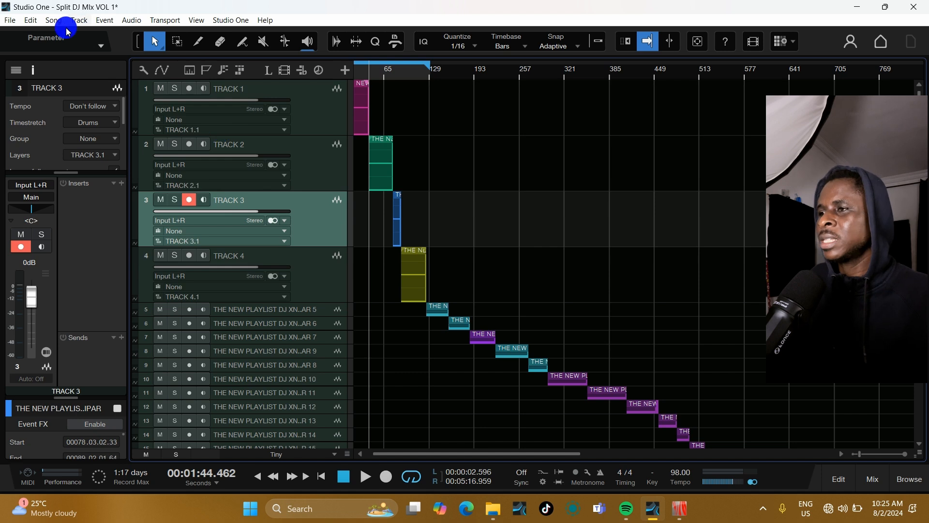
Step: Open the Export Stems dialog to review the renamed tracks in the source list, then close it
click(55, 20)
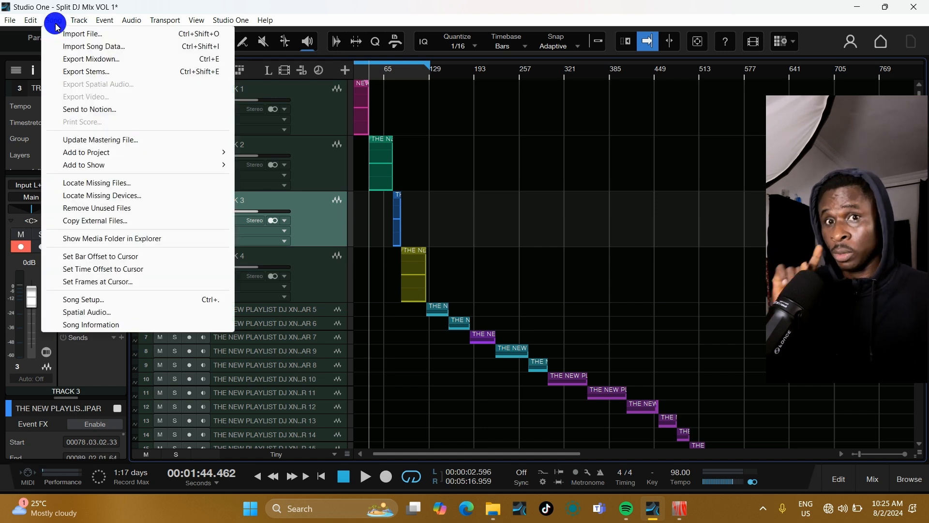
click(81, 72)
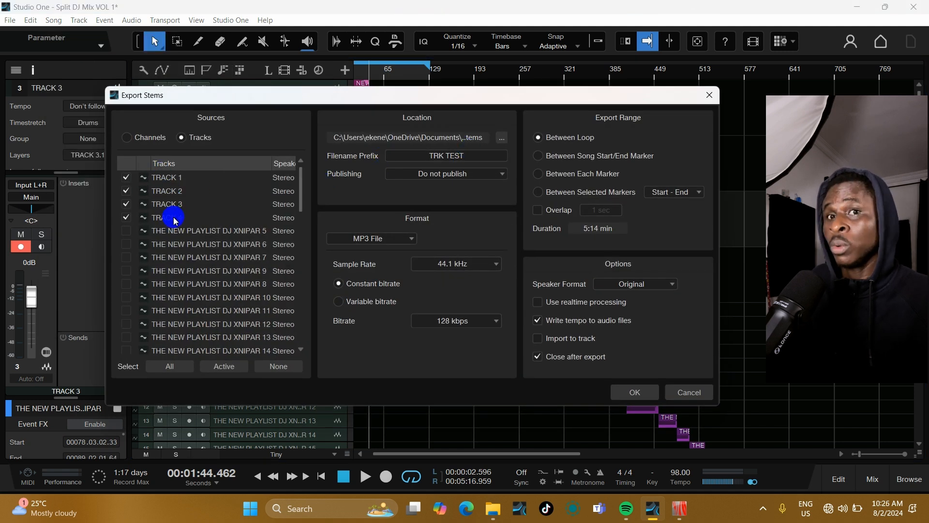
click(707, 99)
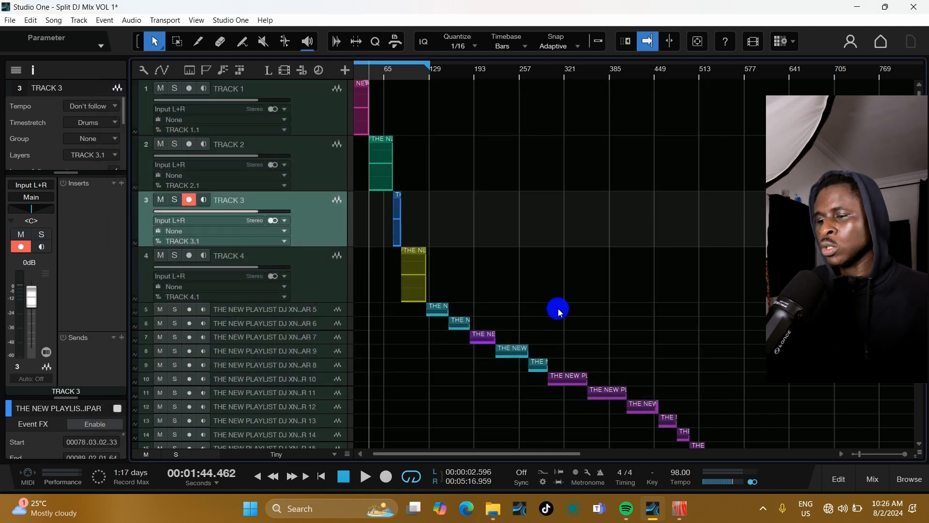
Step: Zoom out the arrangement and shrink all tracks back to the smallest height
key(w)
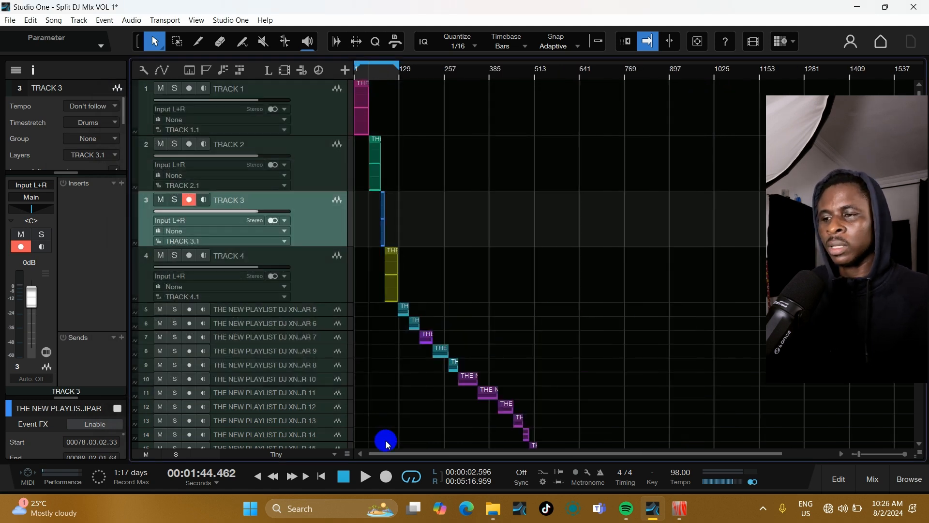
click(341, 459)
click(307, 378)
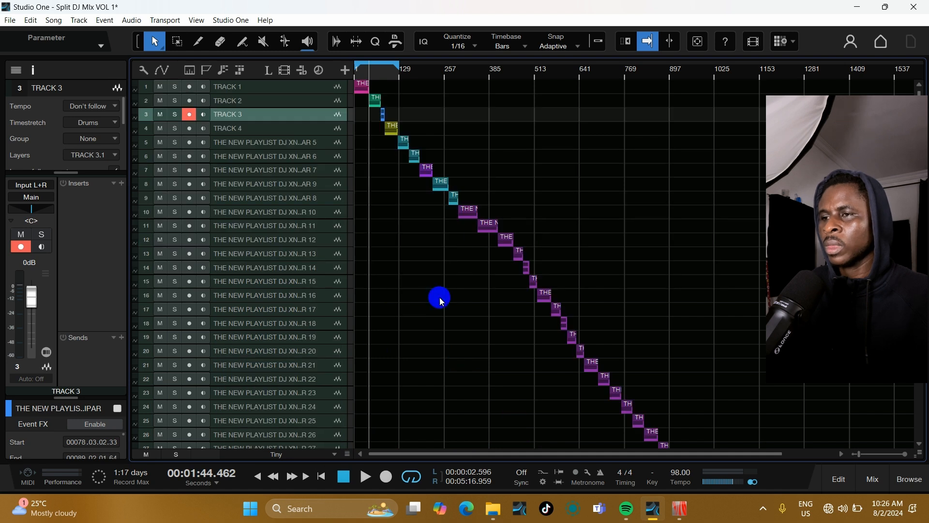
Step: Select the first four tracks and enlarge their height
click(307, 125)
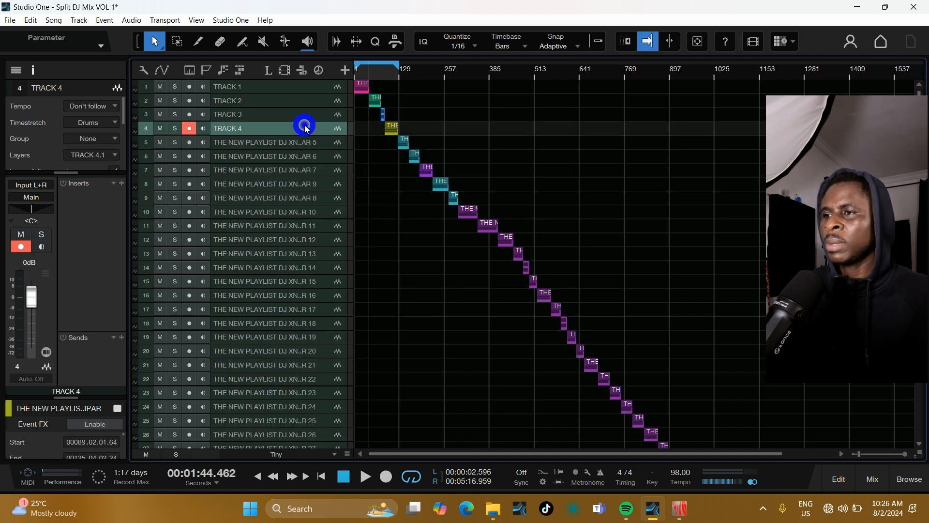
shift+click(301, 91)
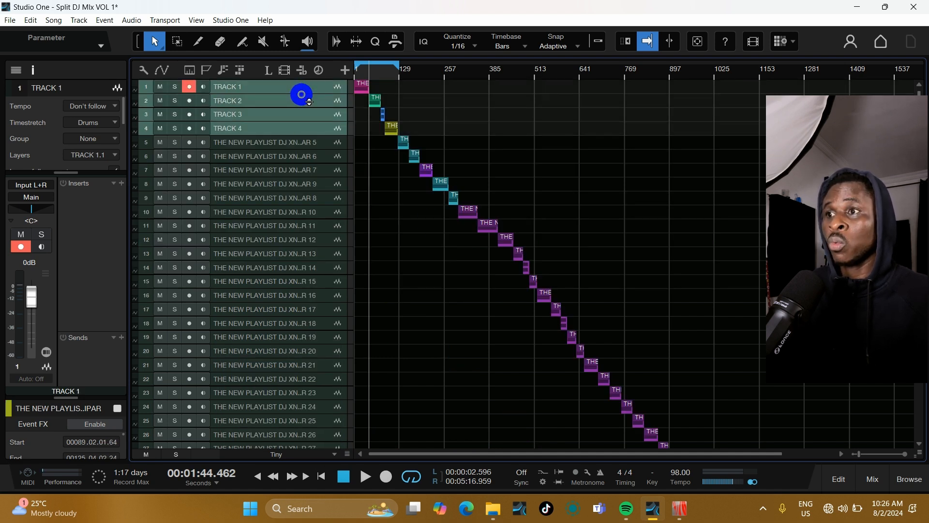
drag(301, 94, 309, 124)
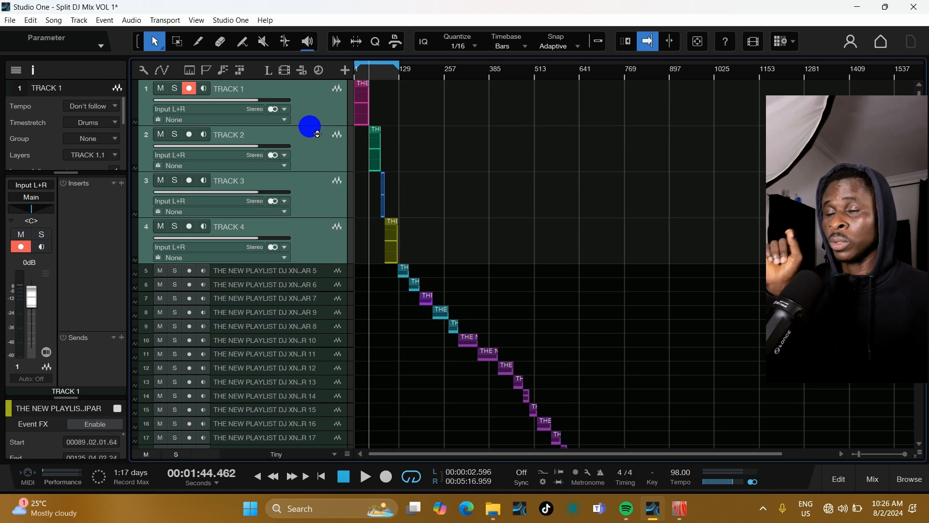
Step: Export the four tracks as stems with the filename prefix XPORT TEST
key(e)
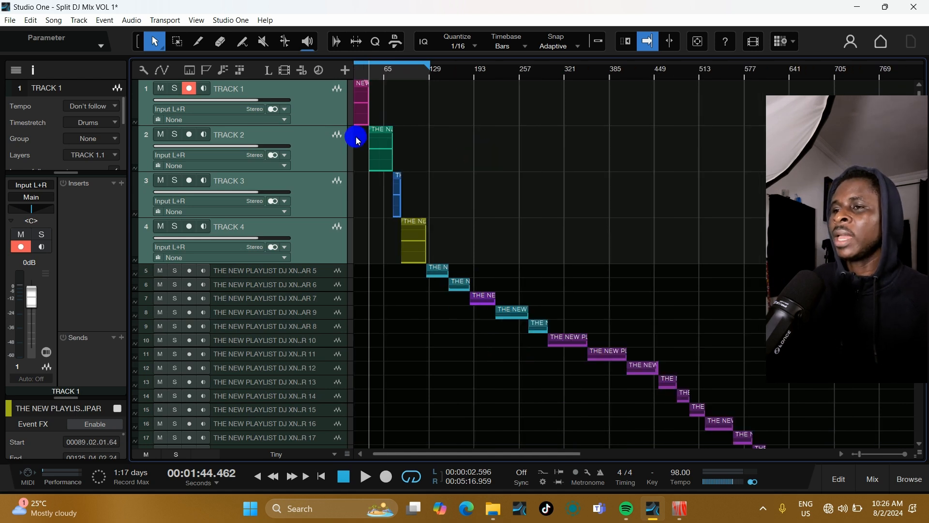
click(53, 20)
click(72, 71)
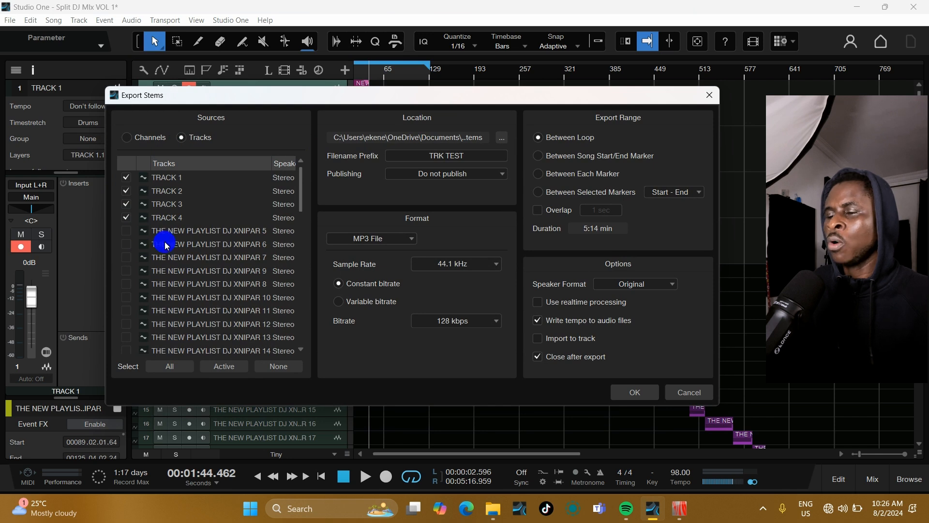
click(473, 157)
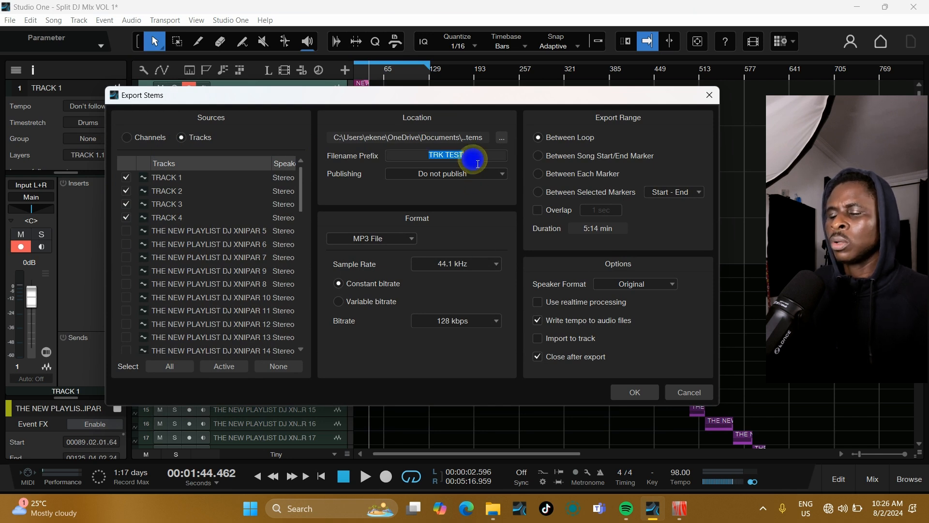
text(XPOR)
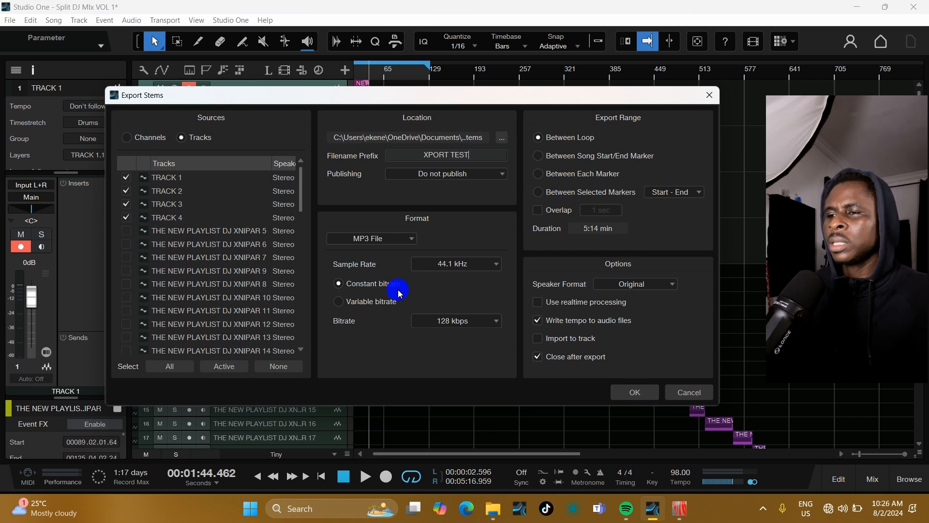
click(621, 389)
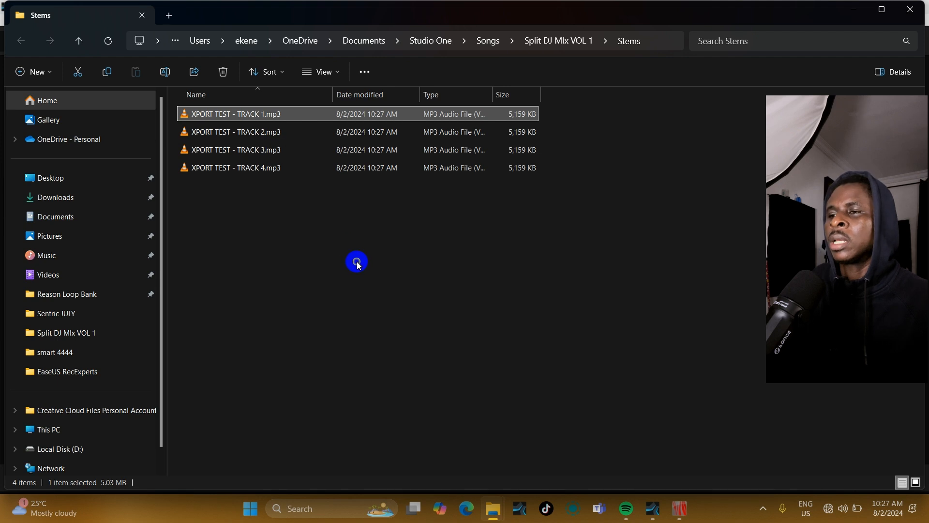
Step: Select the four exported MP3 stems in File Explorer and open them in Sound Forge
click(376, 250)
drag(470, 340, 193, 92)
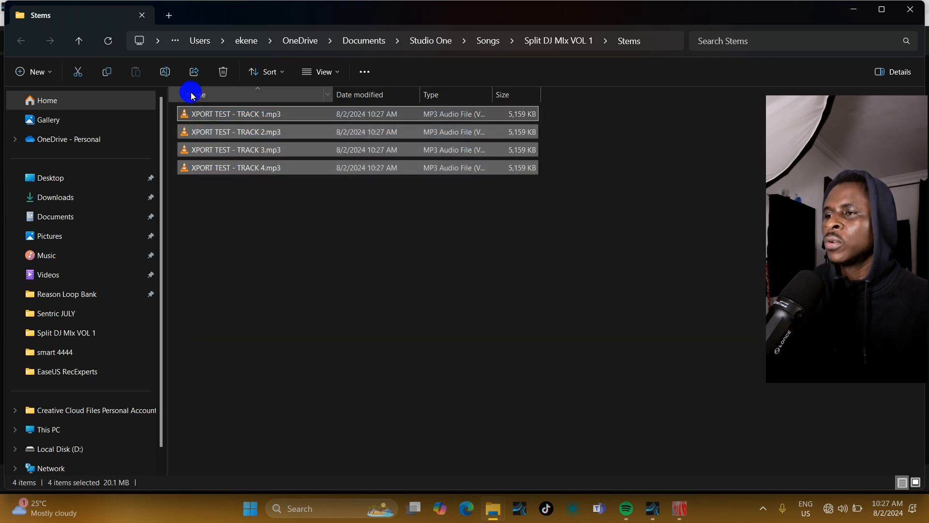
drag(264, 175, 595, 380)
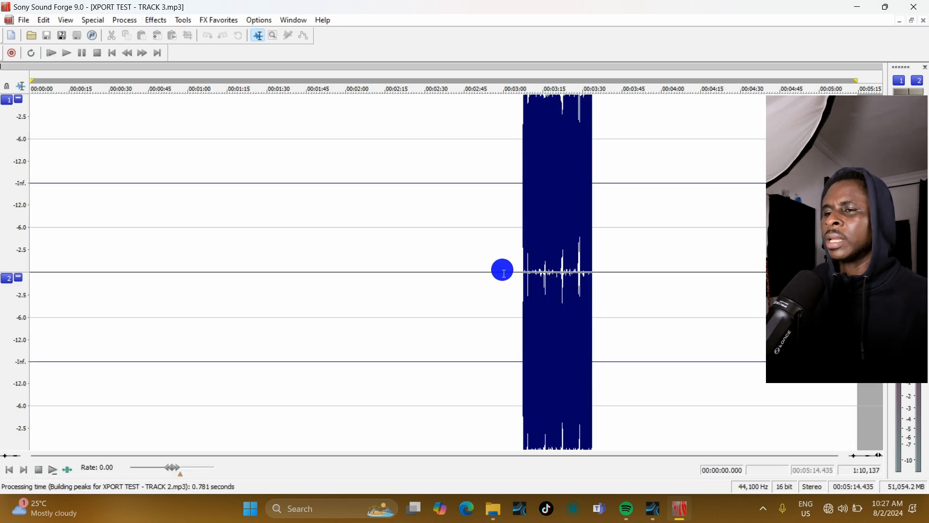
Step: Trim the silence before and after the audio in XPORT TEST - TRACK 3
drag(261, 291, 6, 290)
drag(280, 267, 521, 304)
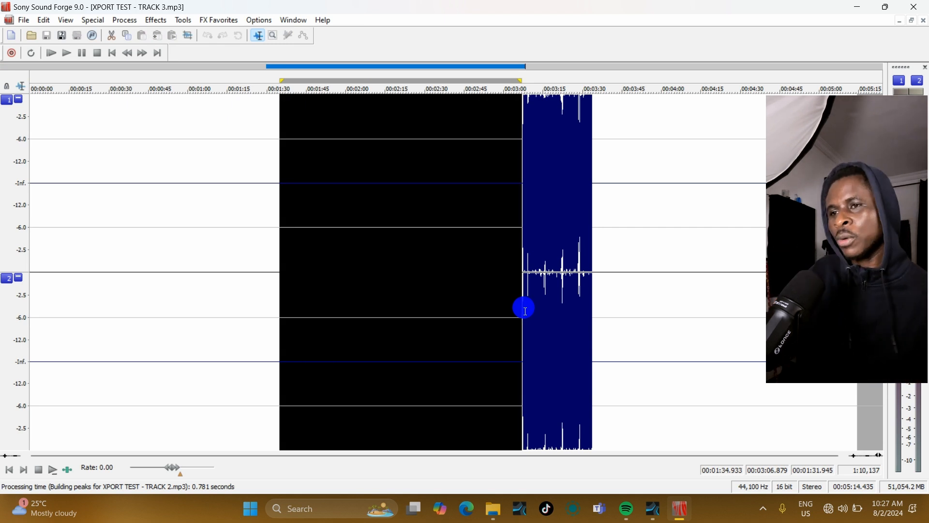
click(631, 290)
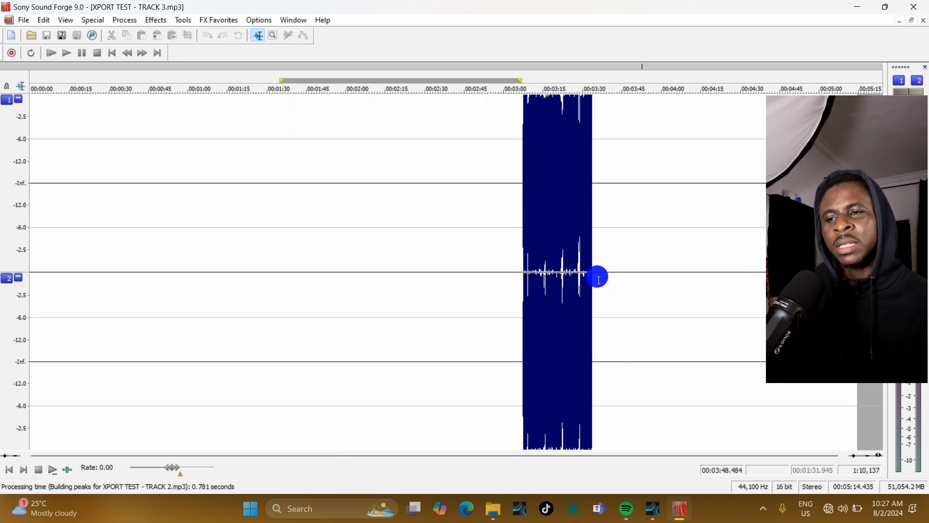
drag(596, 278, 860, 290)
key(Delete)
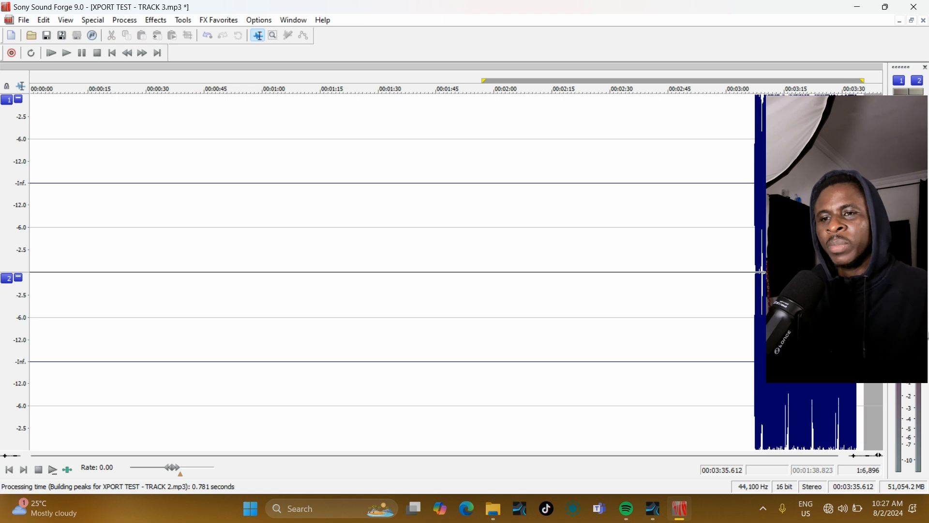
drag(754, 275, 3, 307)
key(Delete)
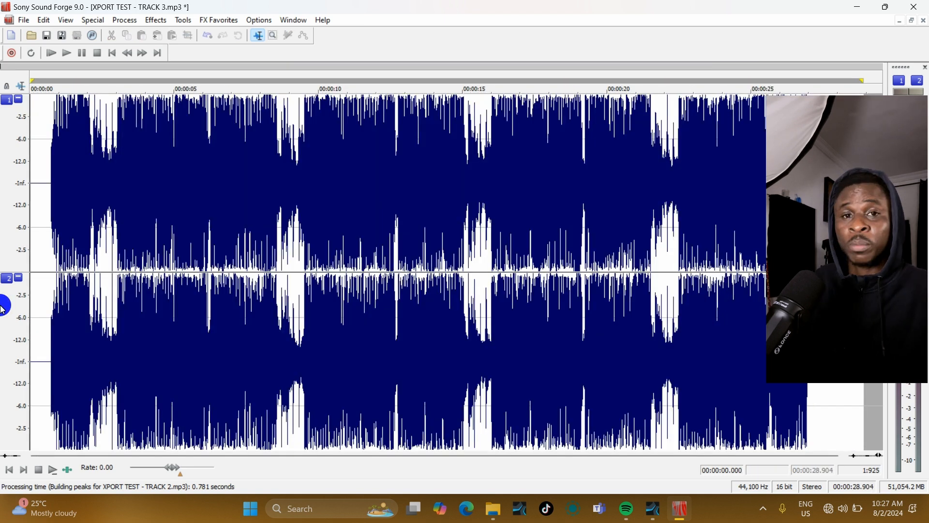
Step: Close XPORT TEST - TRACK 3 without saving the changes
scroll(91, 293, up, 10)
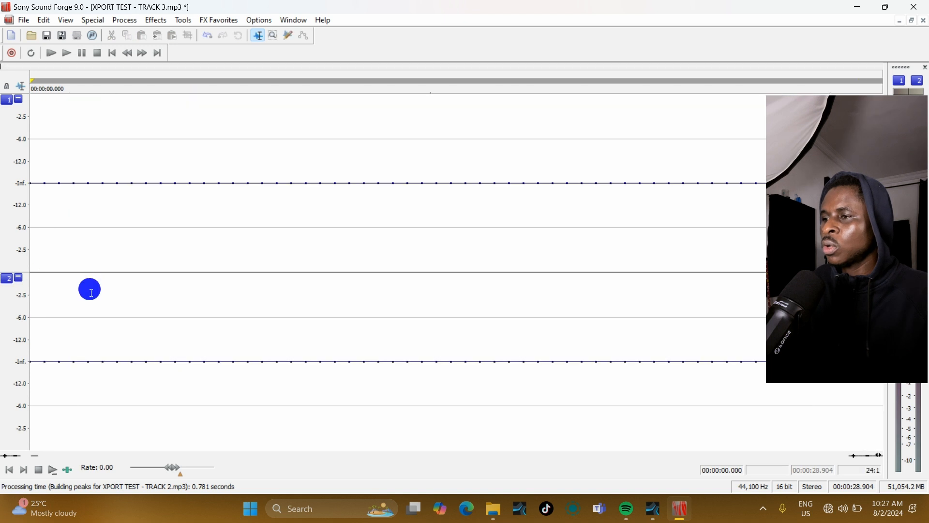
scroll(473, 326, down, 10)
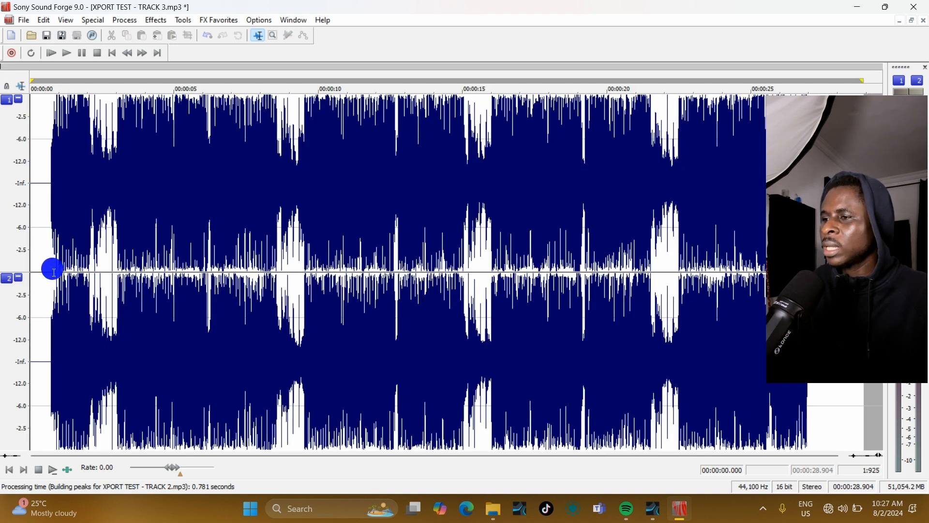
drag(52, 270, 8, 274)
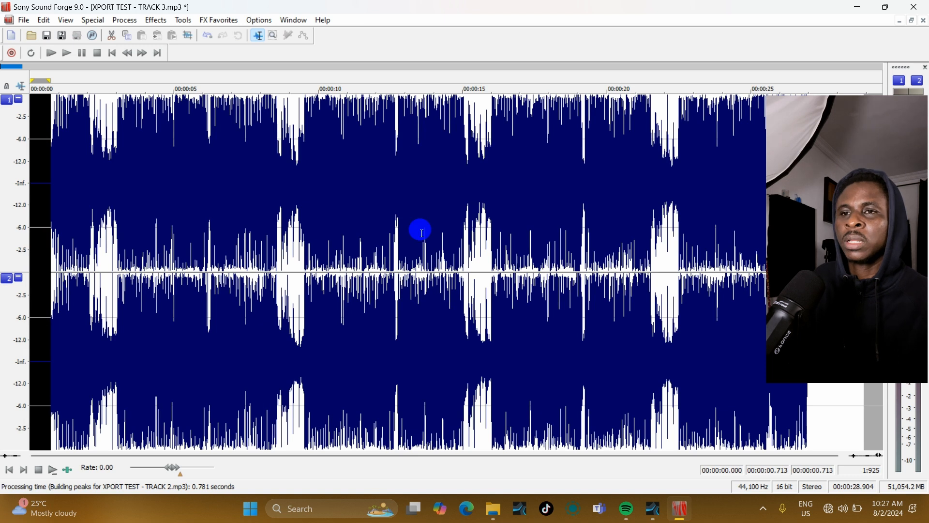
click(922, 21)
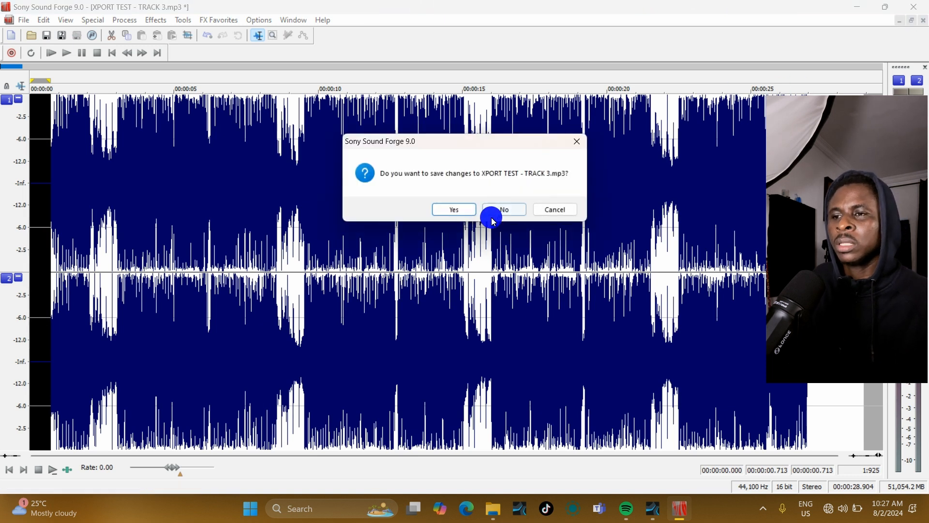
click(500, 208)
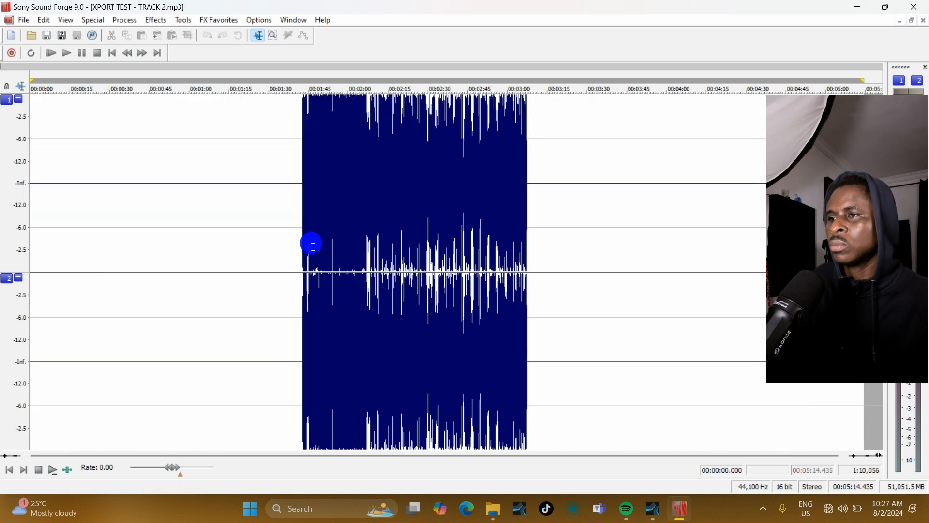
Step: Close the remaining stem files in Sound Forge and switch back to Studio One
click(922, 24)
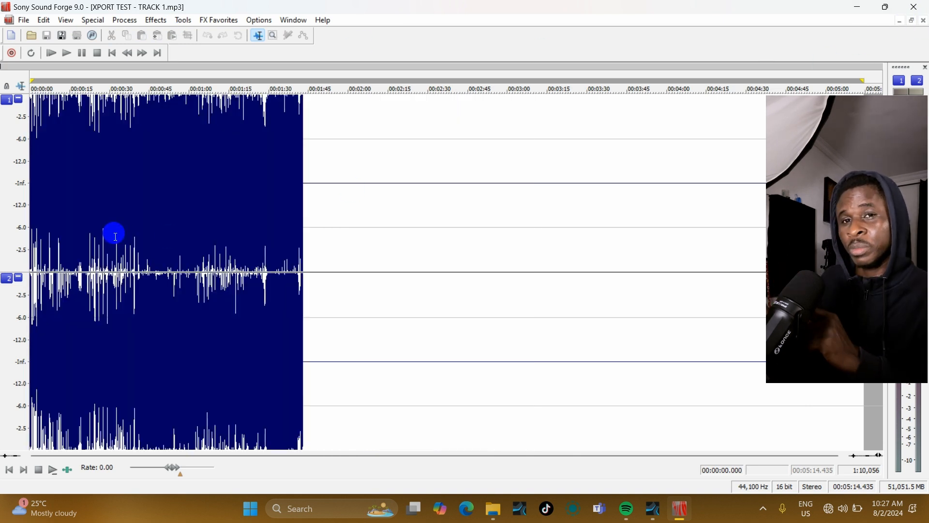
click(925, 22)
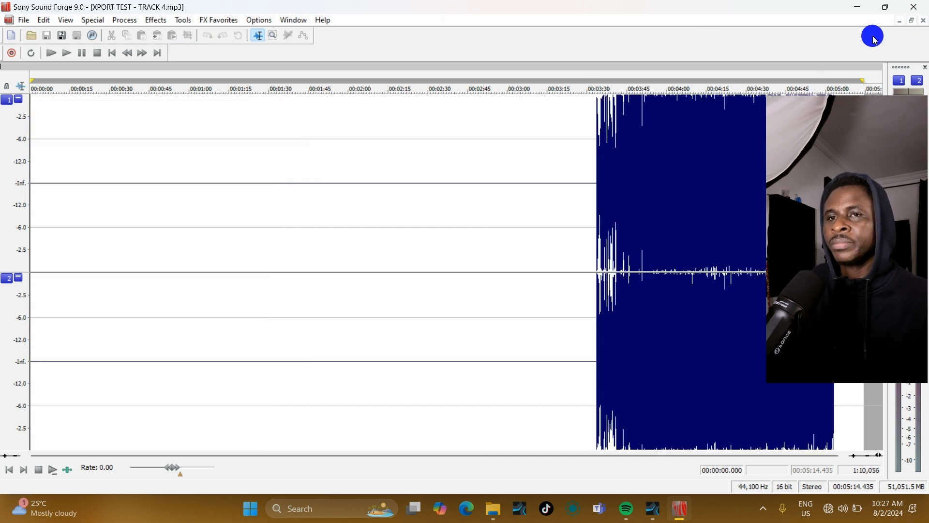
click(925, 22)
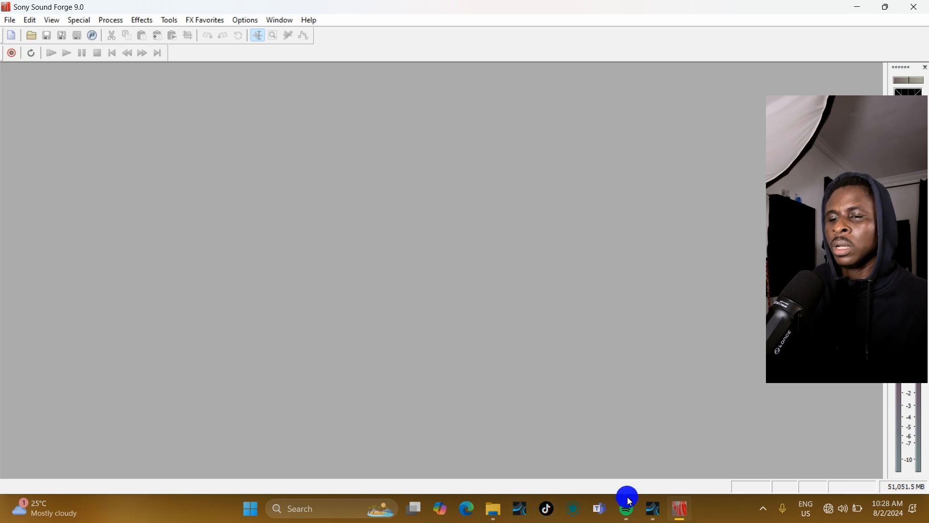
click(653, 508)
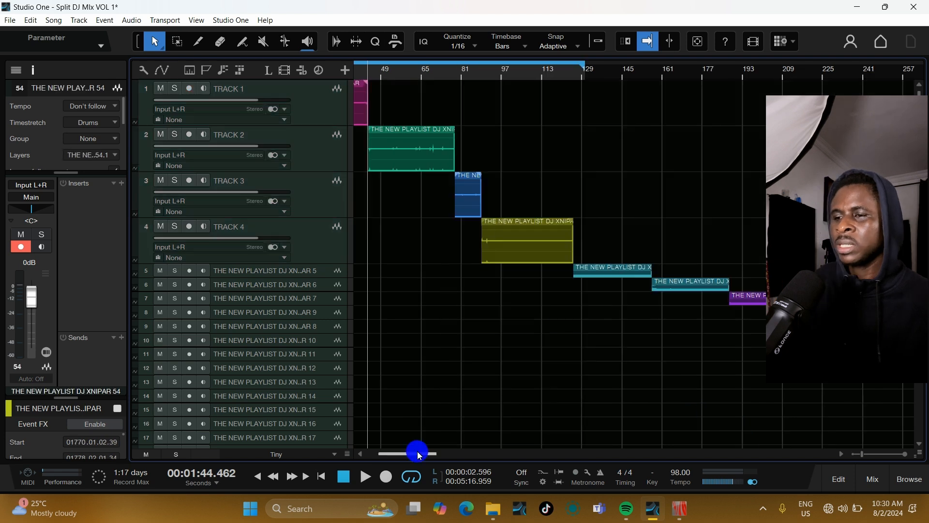
Step: Examine the first track's audio event up close in the arrangement
drag(419, 455, 384, 456)
click(64, 24)
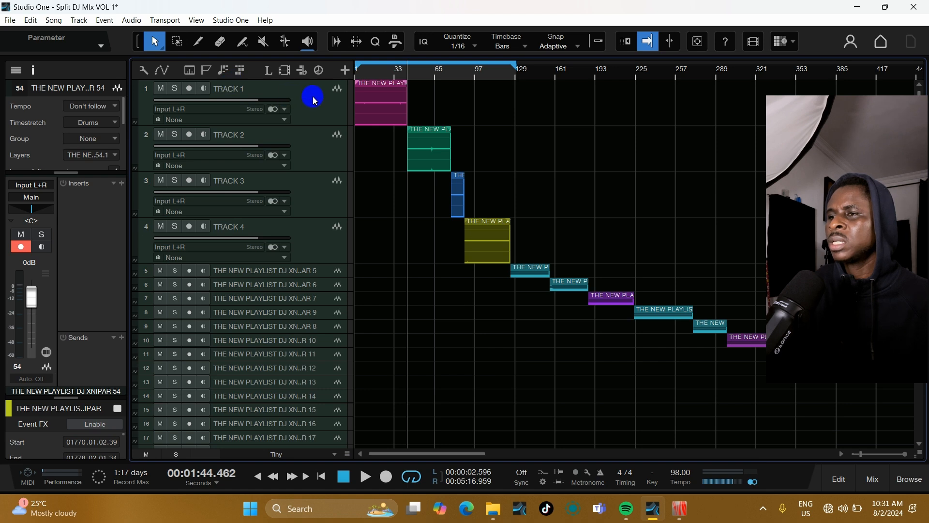
click(314, 101)
drag(367, 70, 339, 264)
key(e)
key(e)
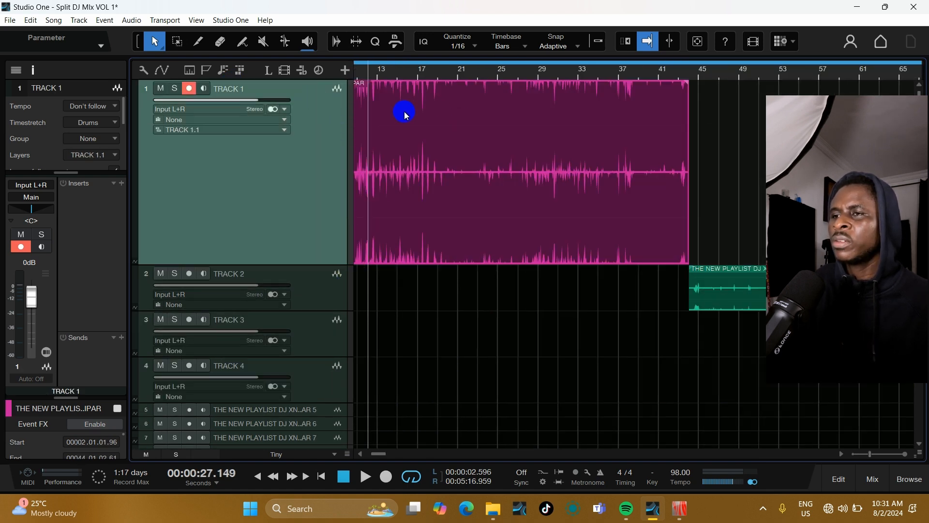
drag(382, 459, 369, 455)
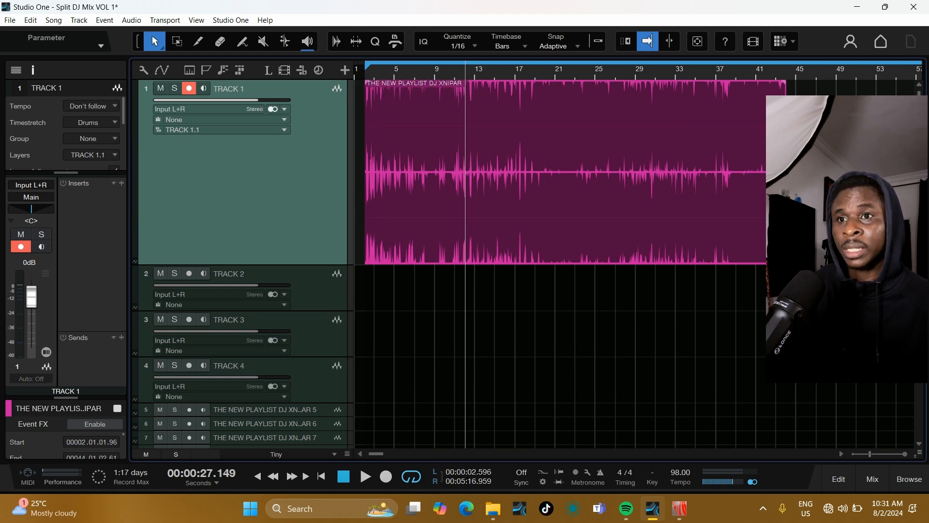
drag(877, 180, 594, 176)
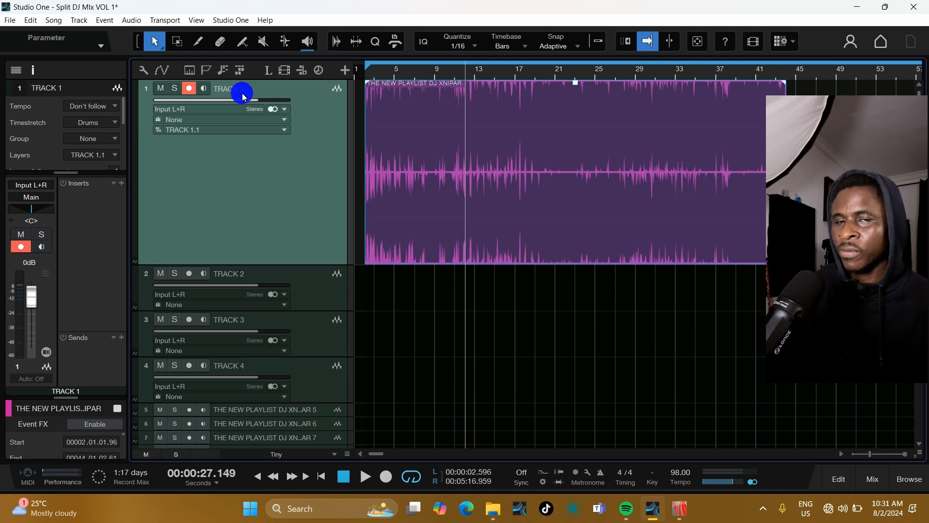
key(w)
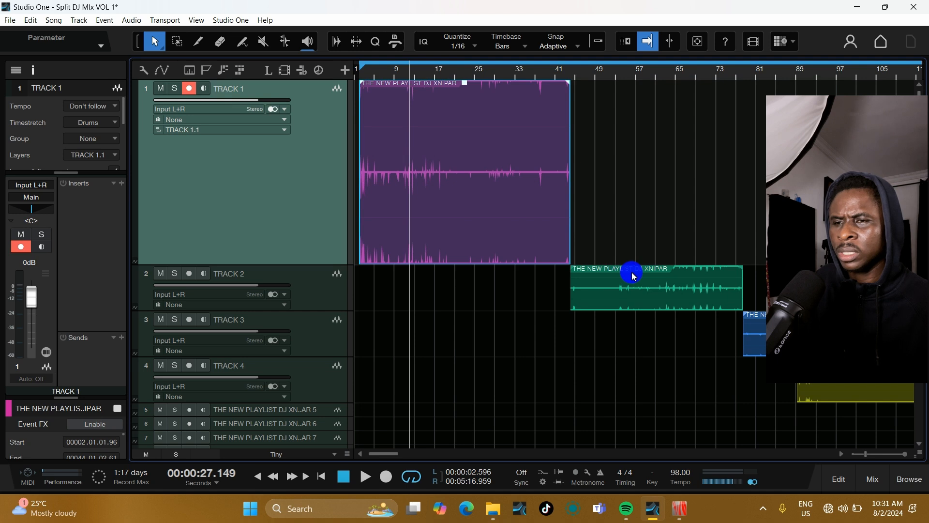
click(662, 278)
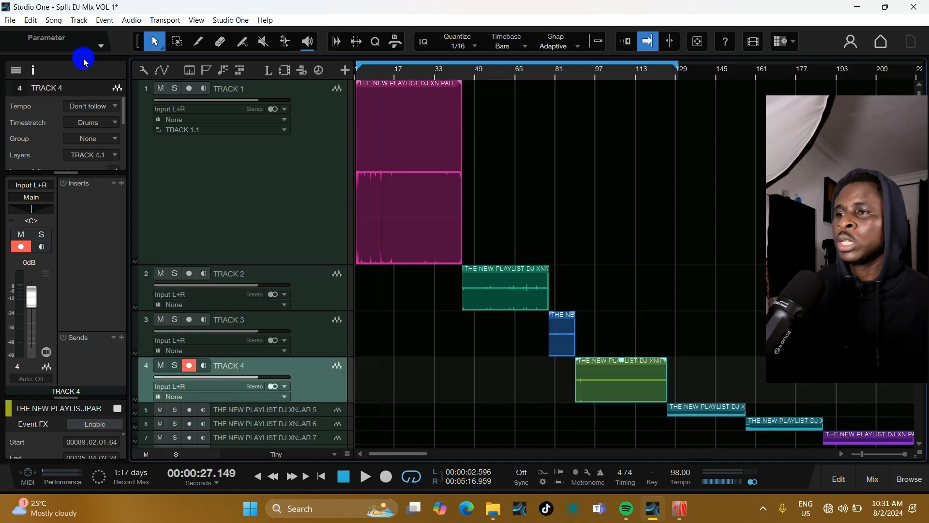
click(232, 94)
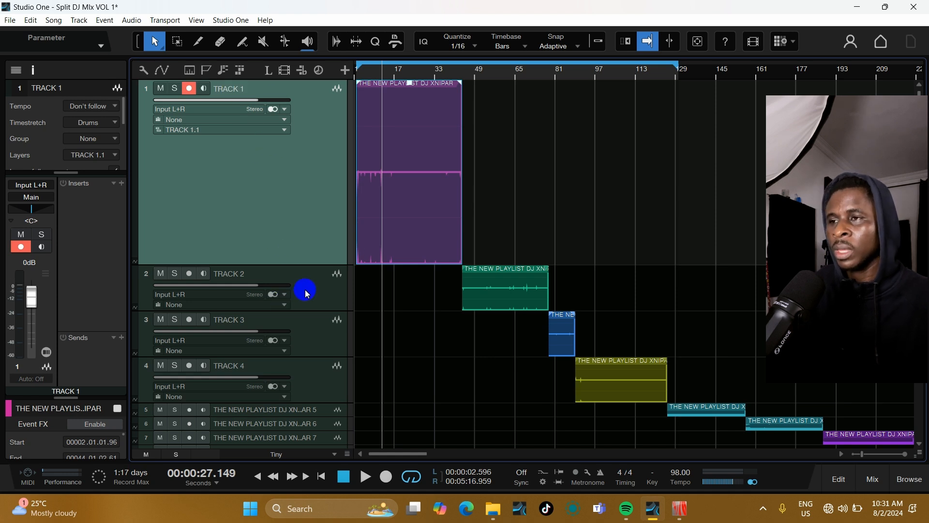
drag(571, 145, 395, 147)
Step: Rename the first track to Betty Butter
double_click(238, 89)
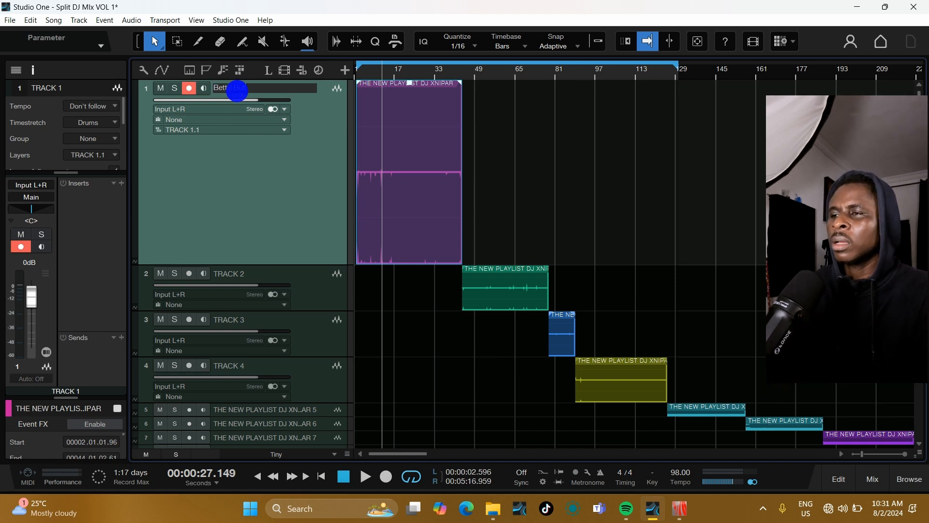
key(Return)
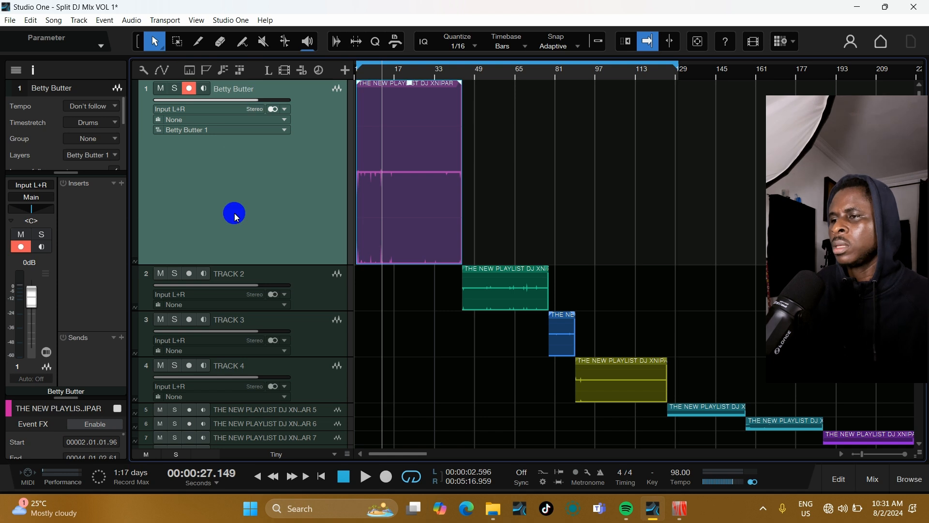
Step: Rename the second track to KULOSA
double_click(235, 274)
text(KUL)
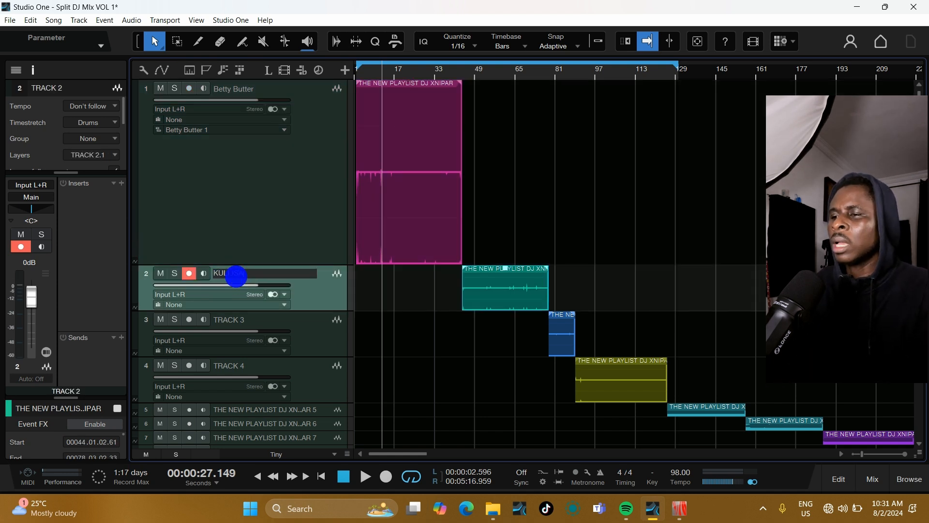
key(Return)
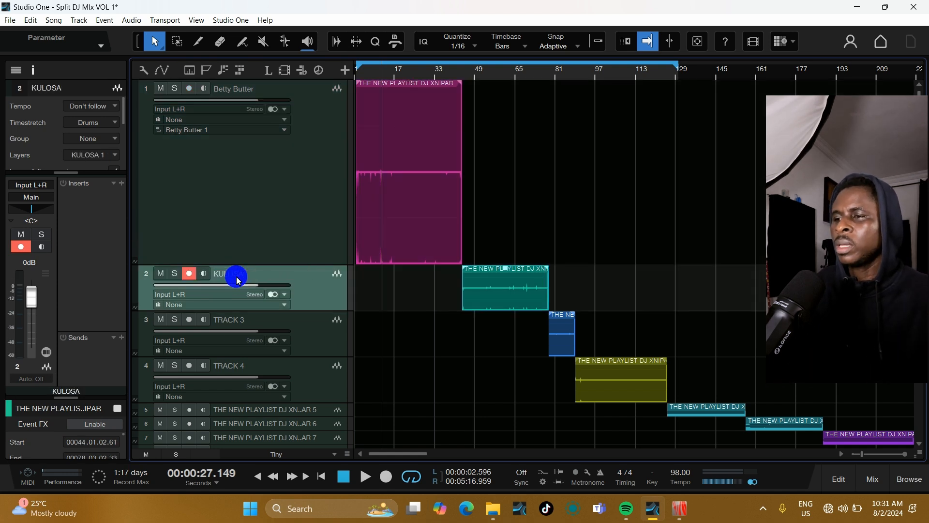
click(259, 104)
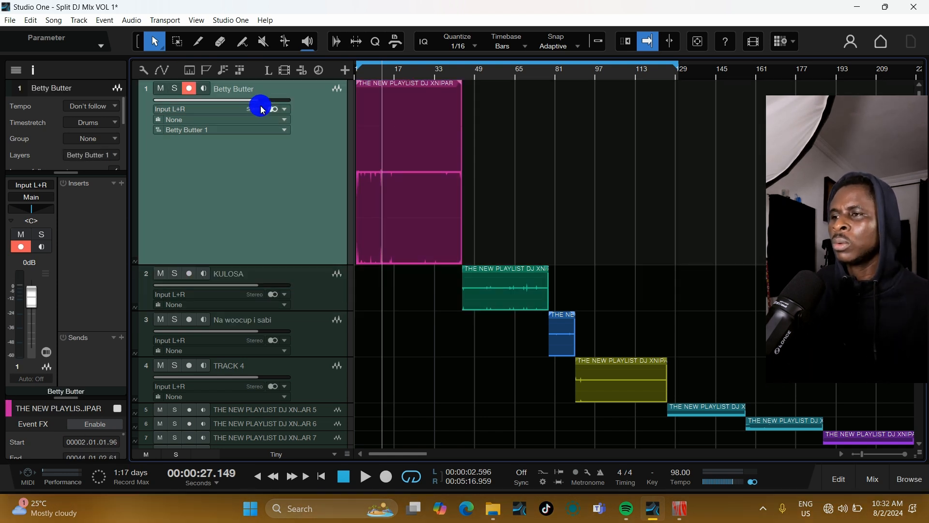
Step: Bounce the first track's audio event so it becomes a new event named after the track
click(413, 153)
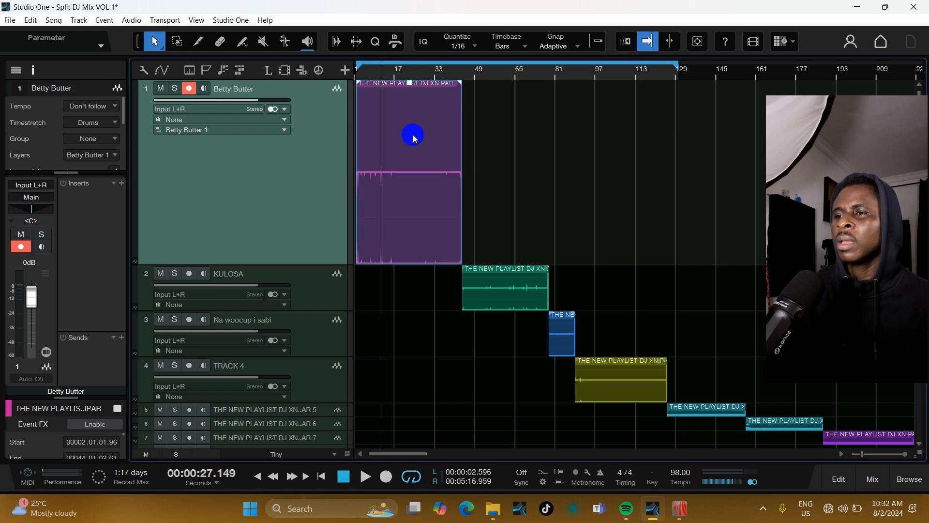
right_click(412, 132)
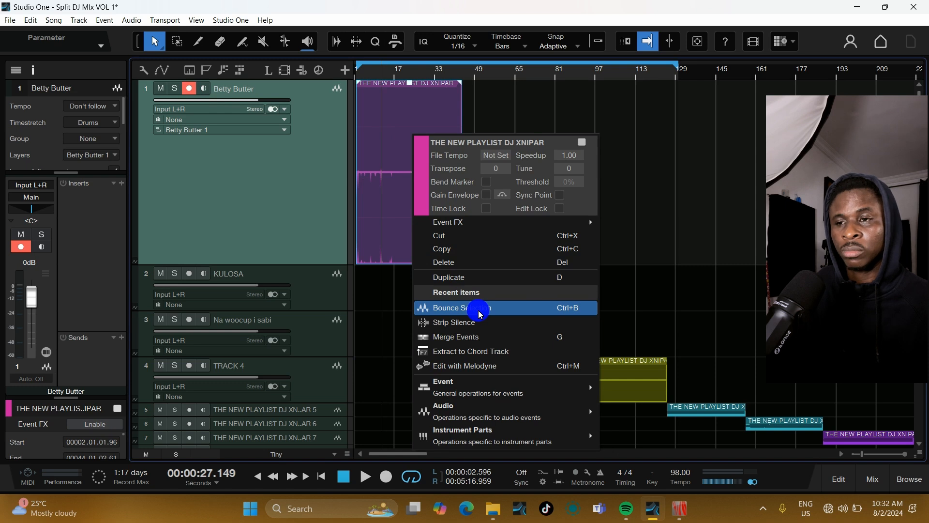
click(673, 261)
drag(527, 192, 358, 170)
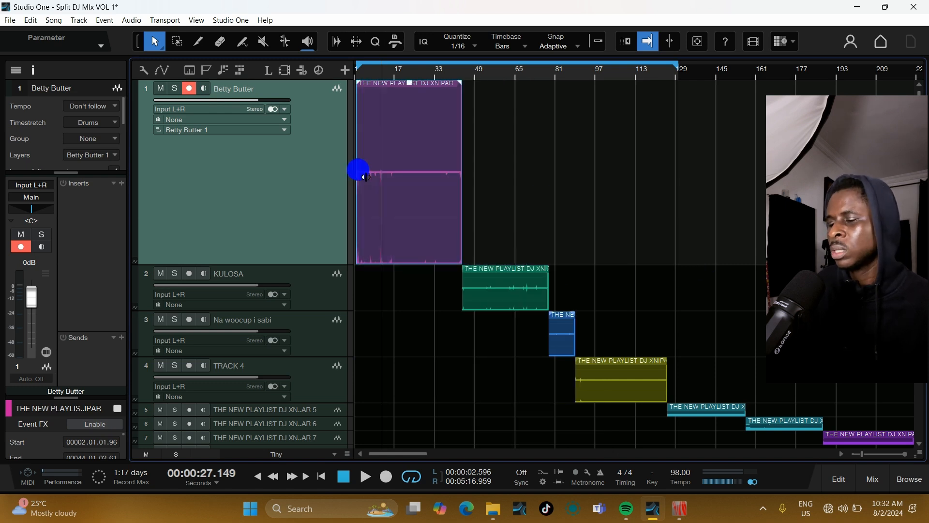
right_click(438, 144)
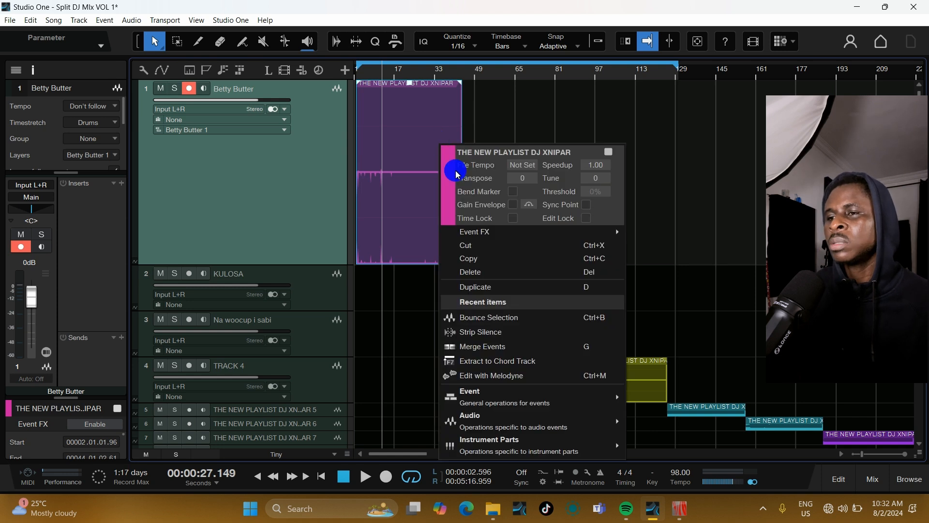
click(563, 323)
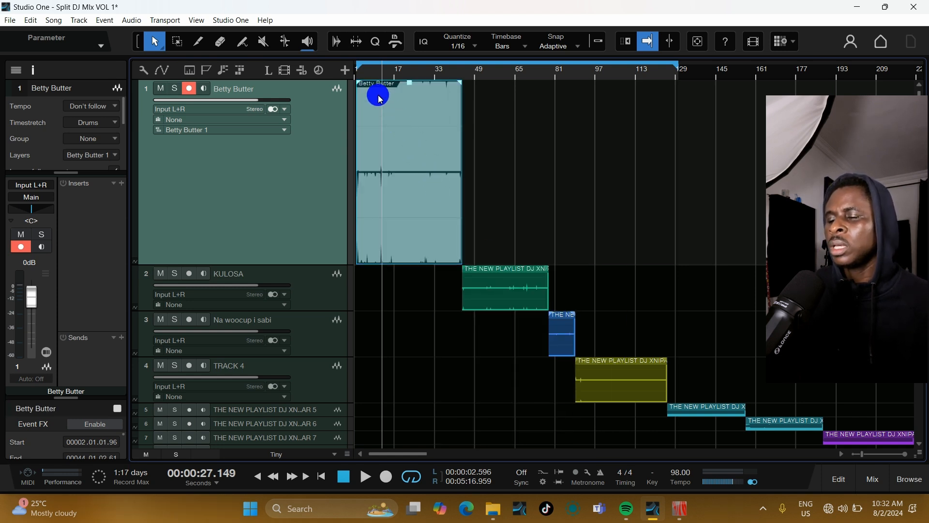
Step: Bounce the audio event on the KULOSA track into a new event named after the track
key(e)
key(e)
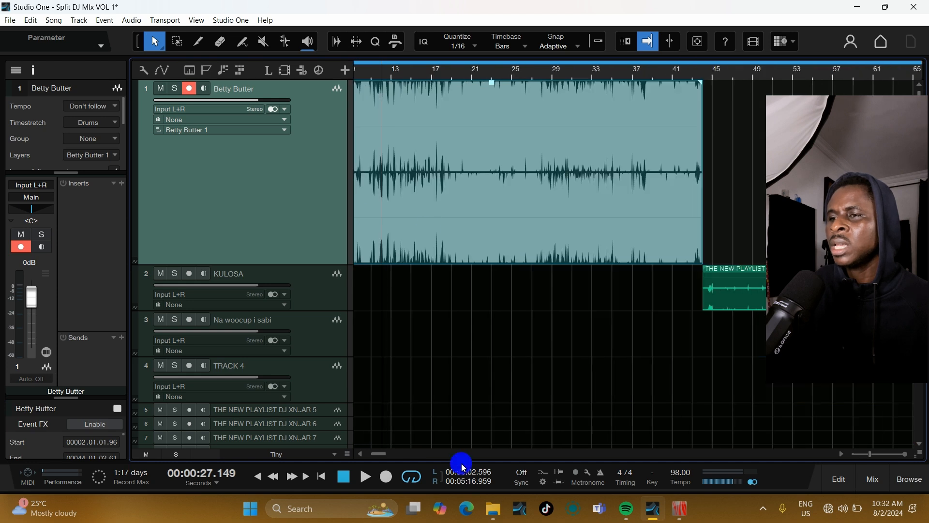
drag(379, 455, 356, 462)
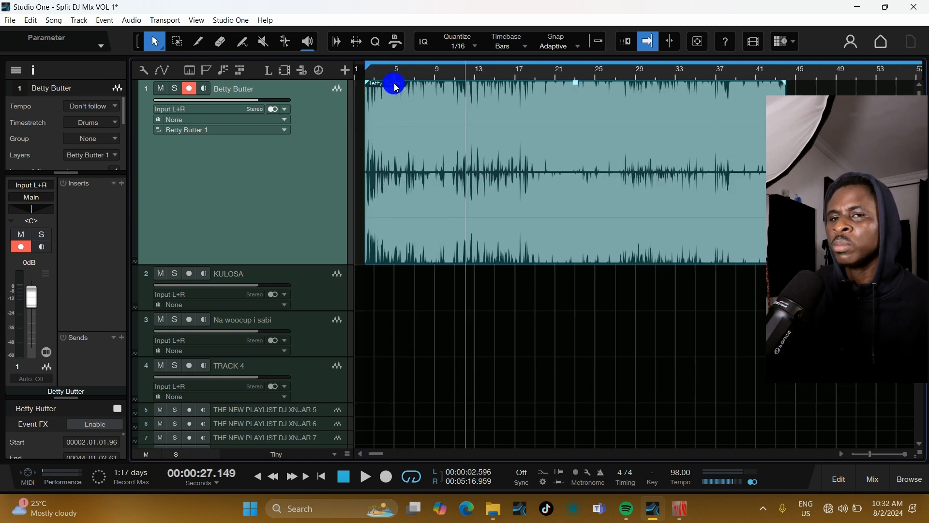
key(w)
key(w)
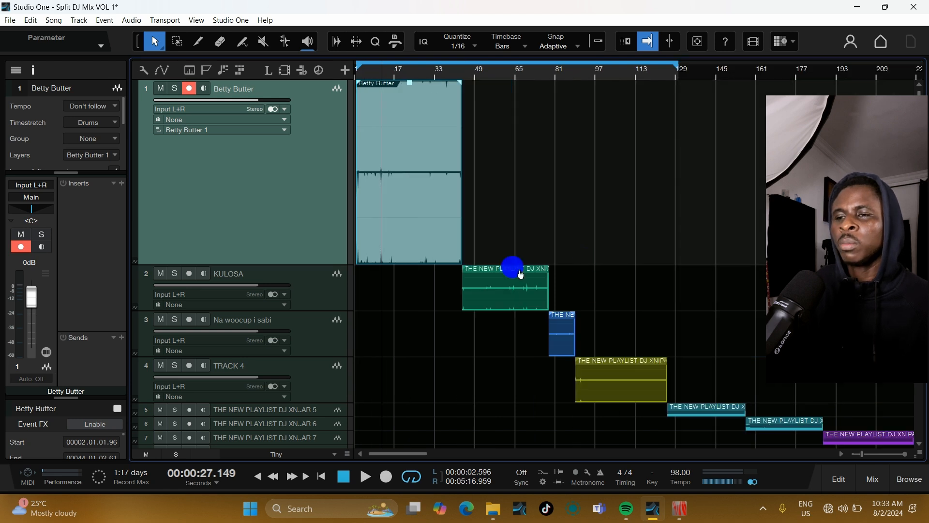
key(e)
click(300, 280)
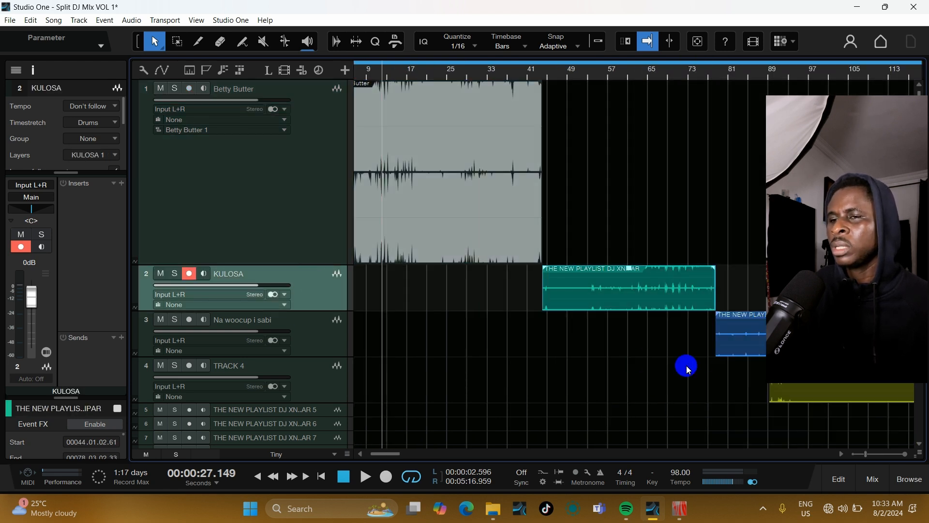
right_click(630, 296)
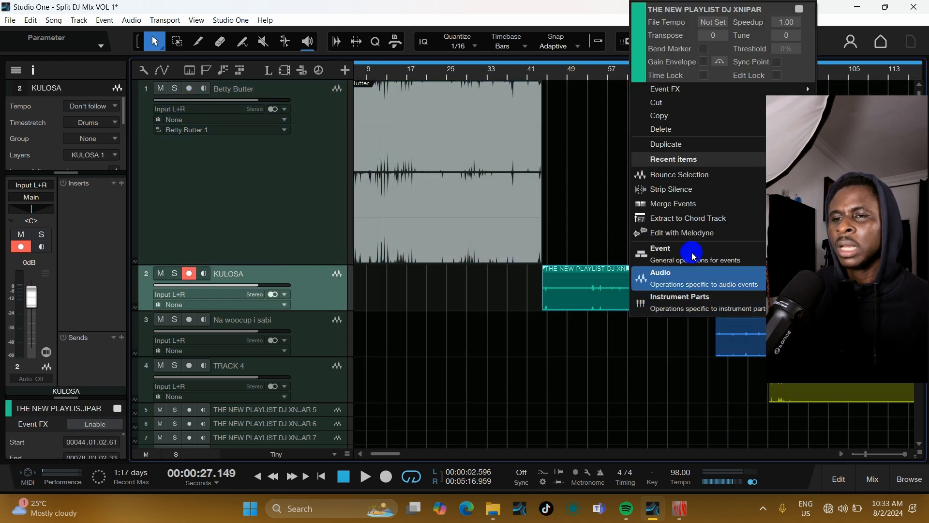
click(746, 176)
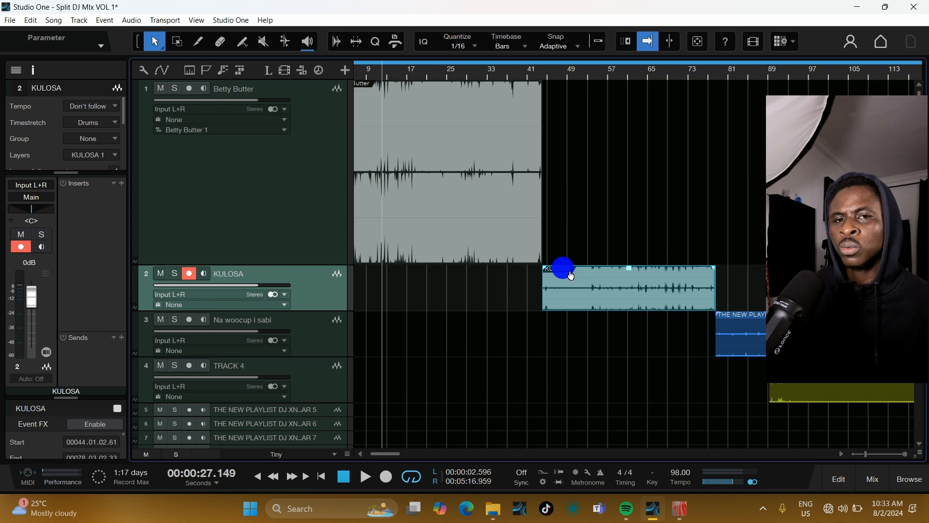
Step: Bounce the audio event on the Na woocup i sabi track and deselect it
key(w)
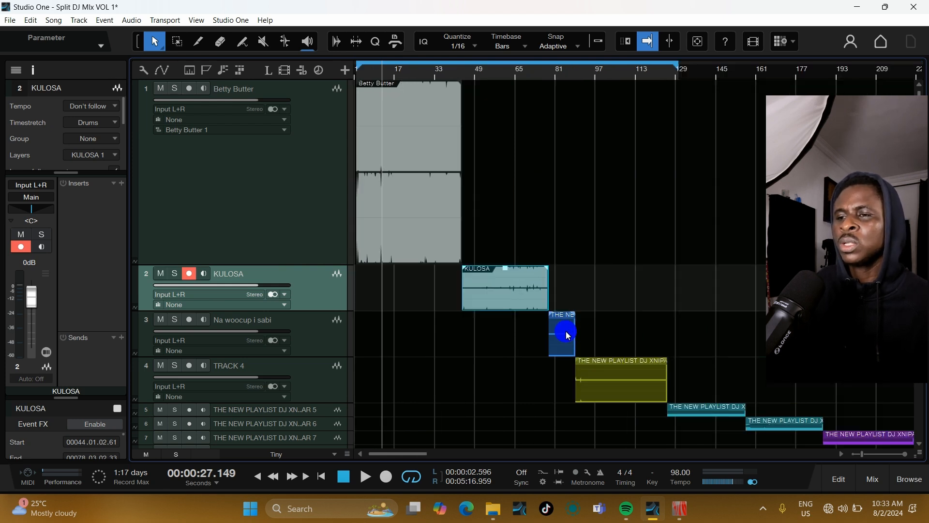
click(567, 332)
key(e)
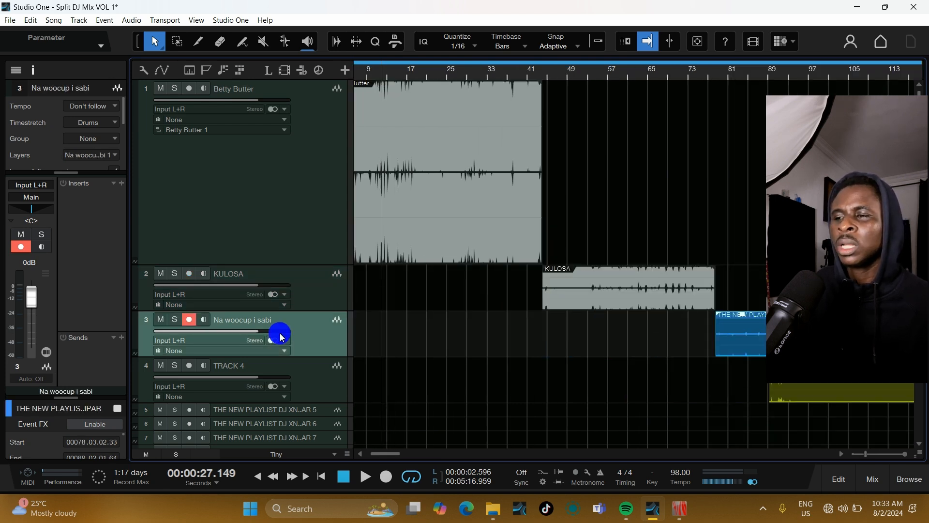
right_click(739, 333)
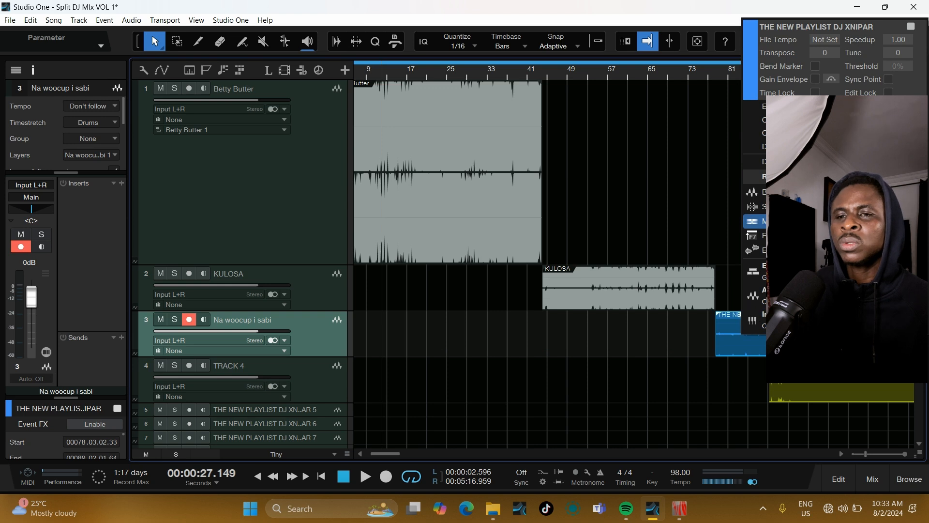
click(789, 192)
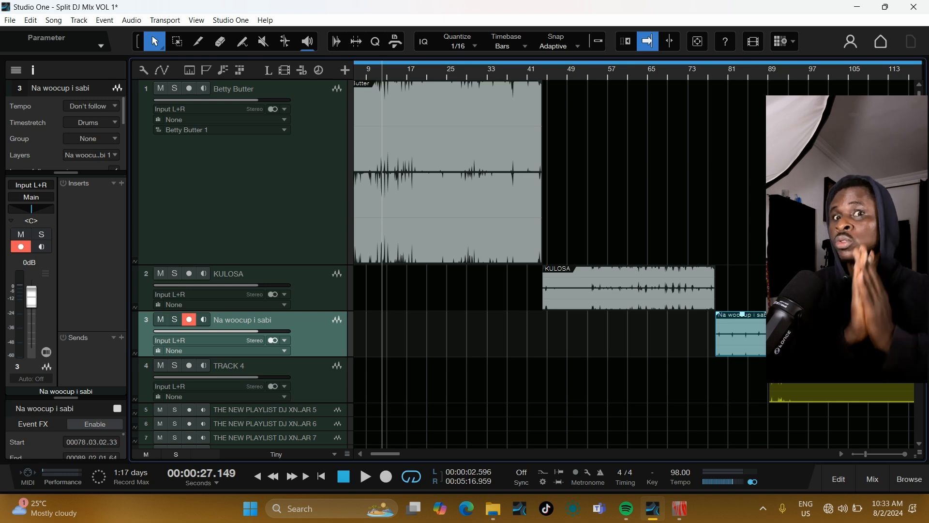
click(697, 370)
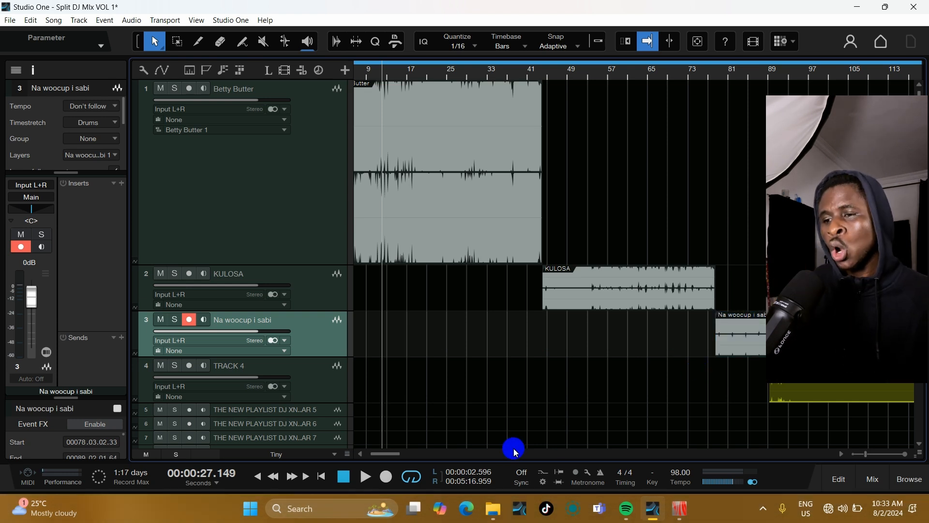
Step: Open the song's Bounces folder in File Explorer and inspect the bounced WAV files
mouse_move(498, 507)
click(500, 479)
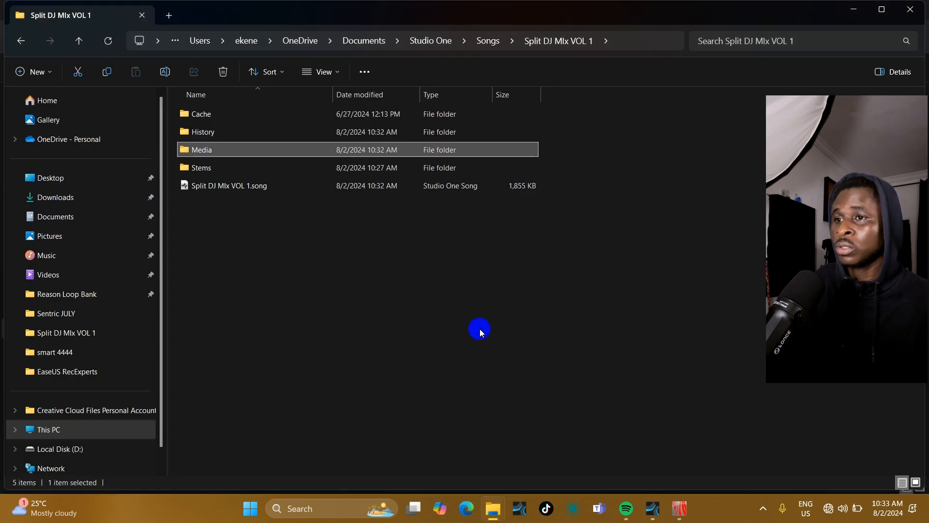
click(480, 330)
right_click(480, 331)
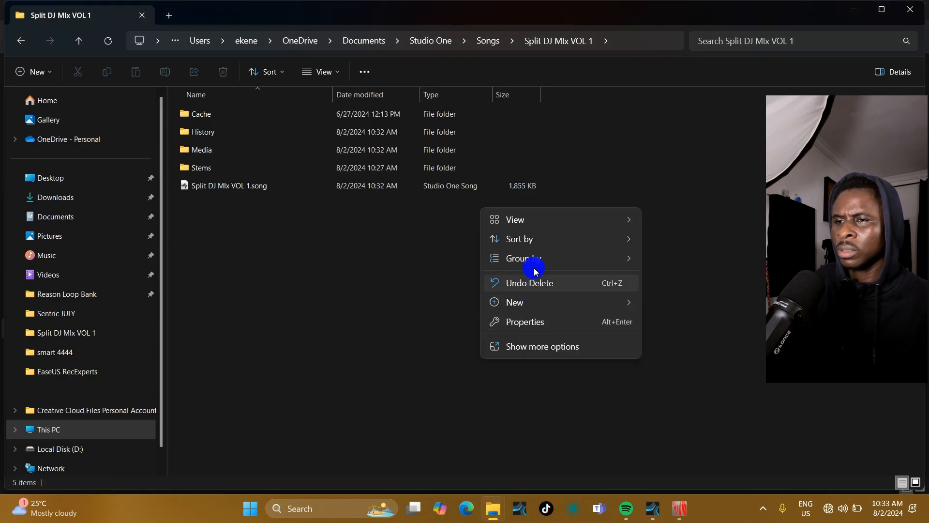
click(441, 347)
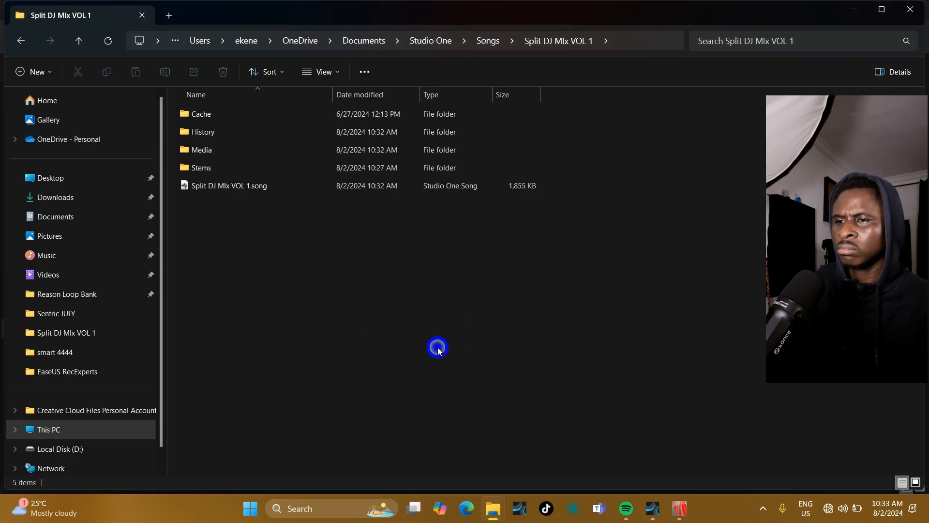
click(491, 43)
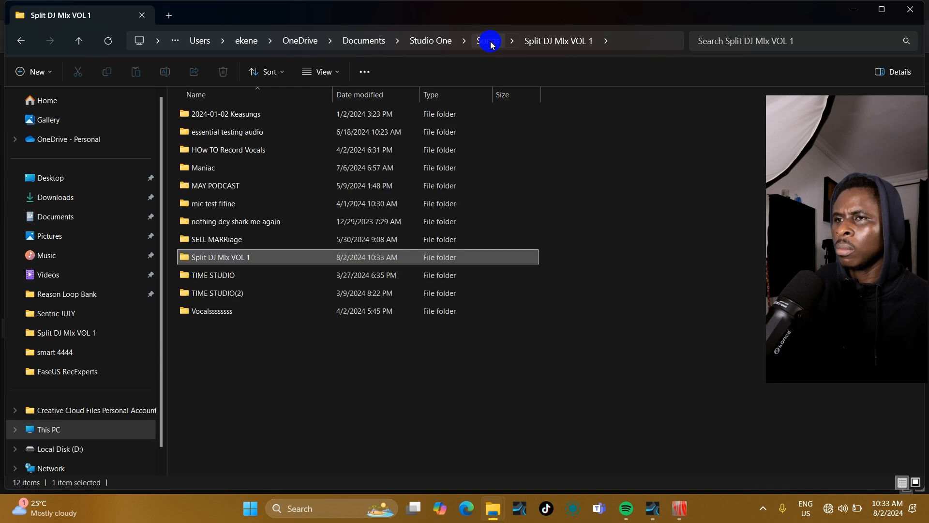
double_click(249, 260)
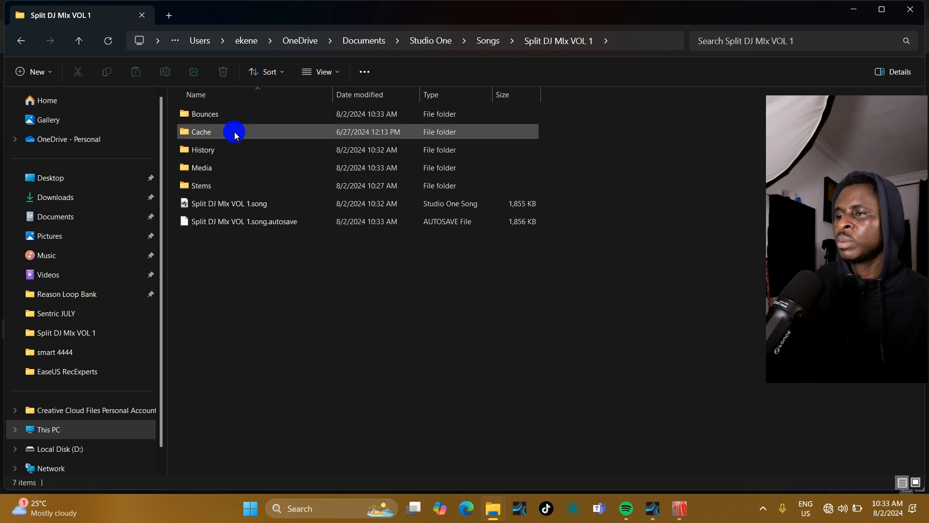
click(213, 116)
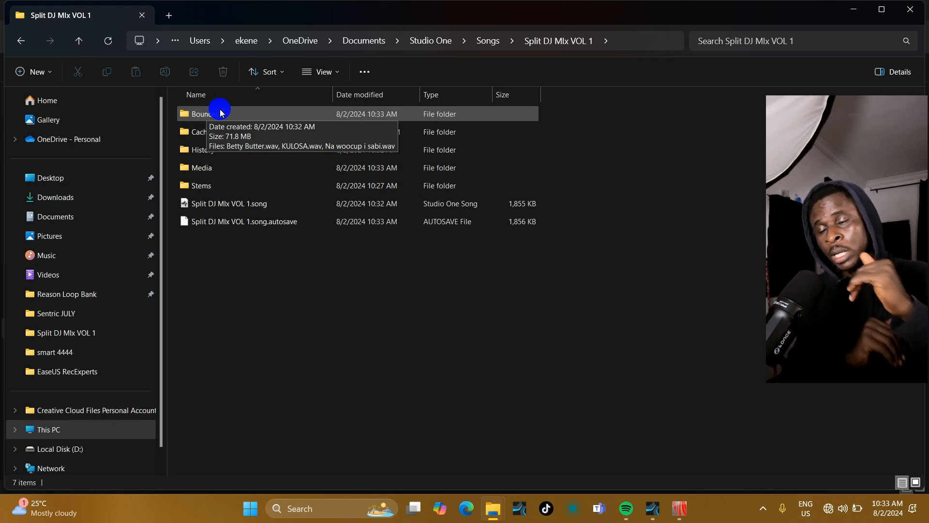
double_click(220, 113)
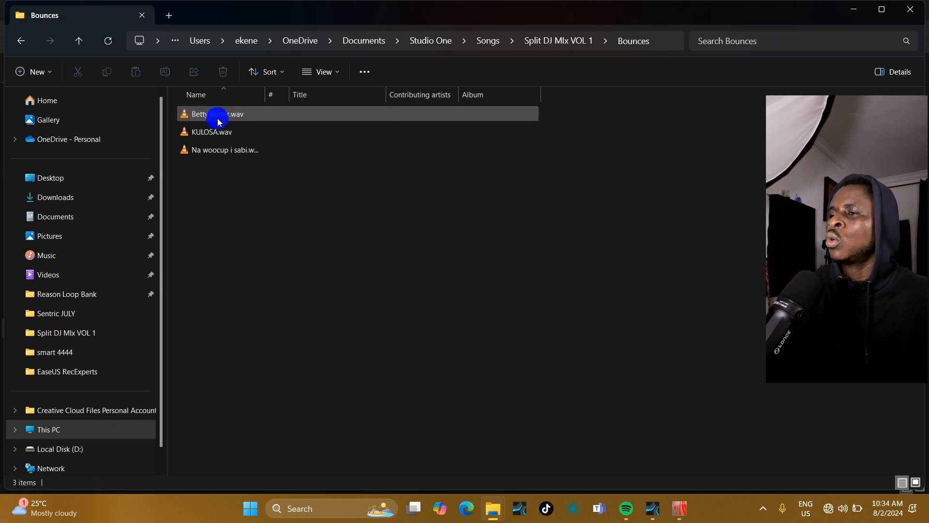
drag(270, 101, 406, 101)
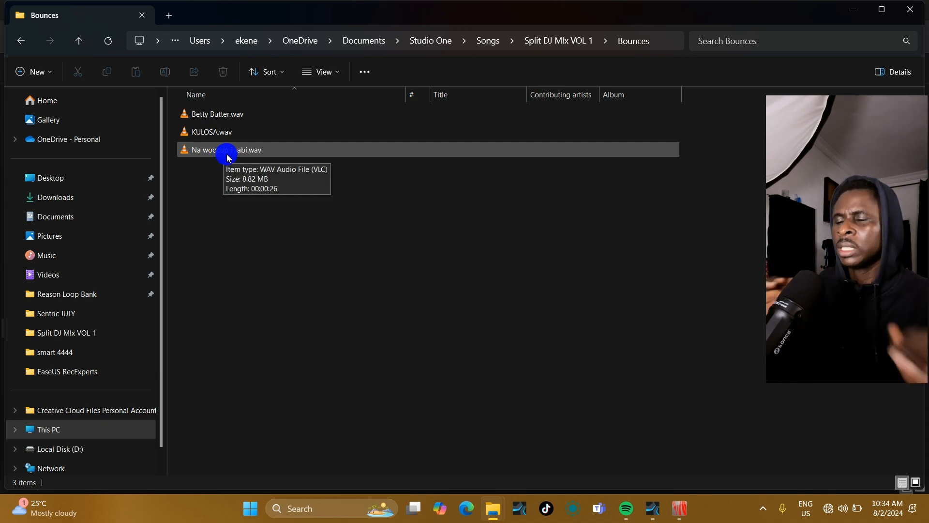
drag(321, 249, 483, 223)
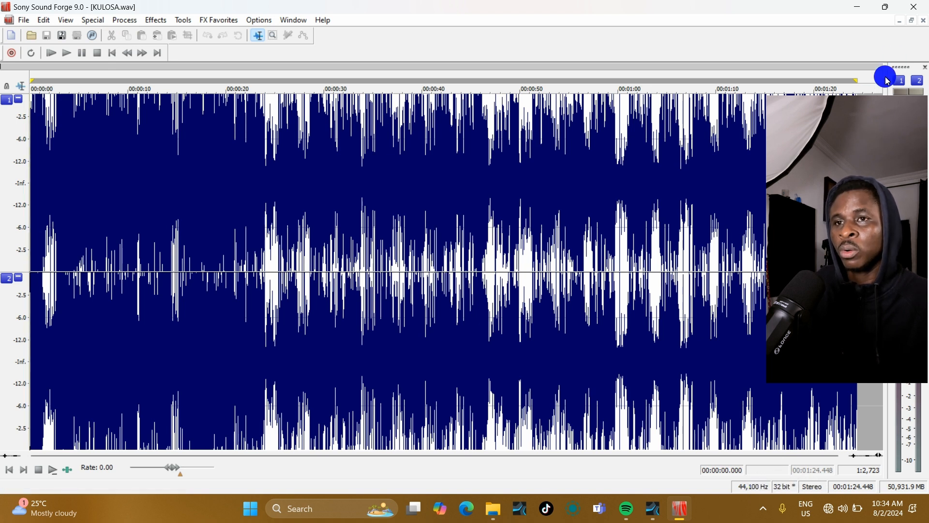
Step: Close the open bounced files in Sound Forge and return to Studio One
click(925, 20)
click(924, 20)
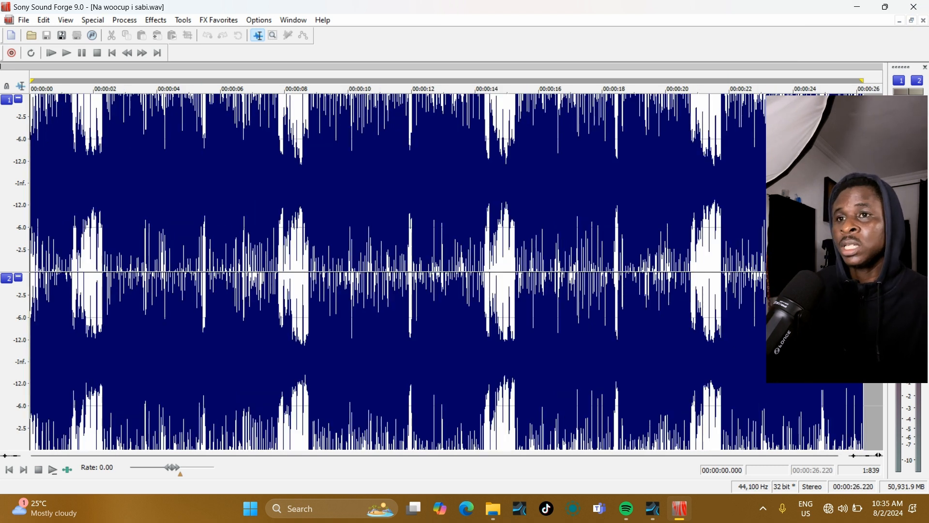
click(924, 24)
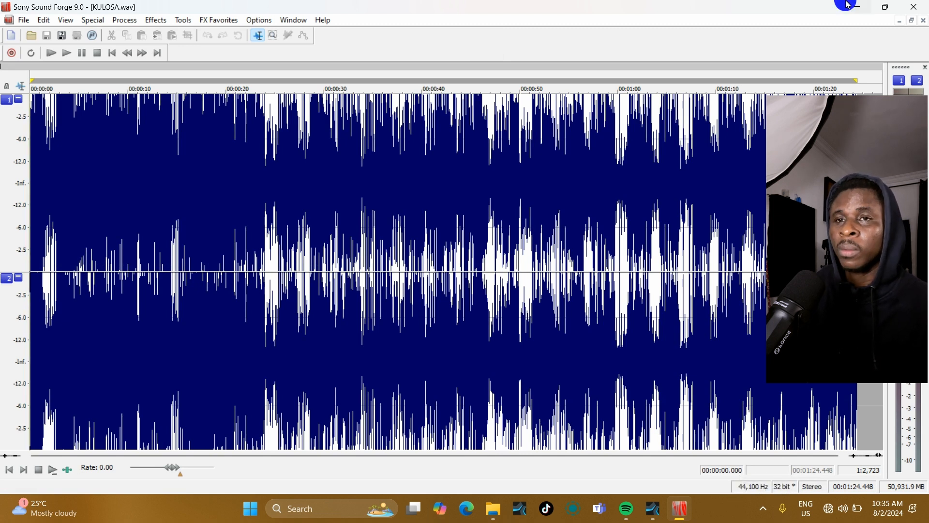
click(920, 27)
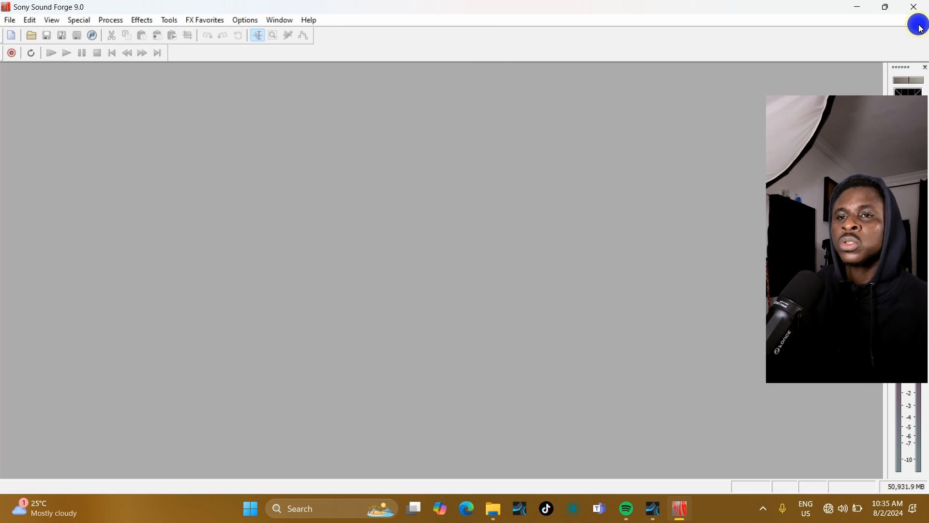
click(652, 508)
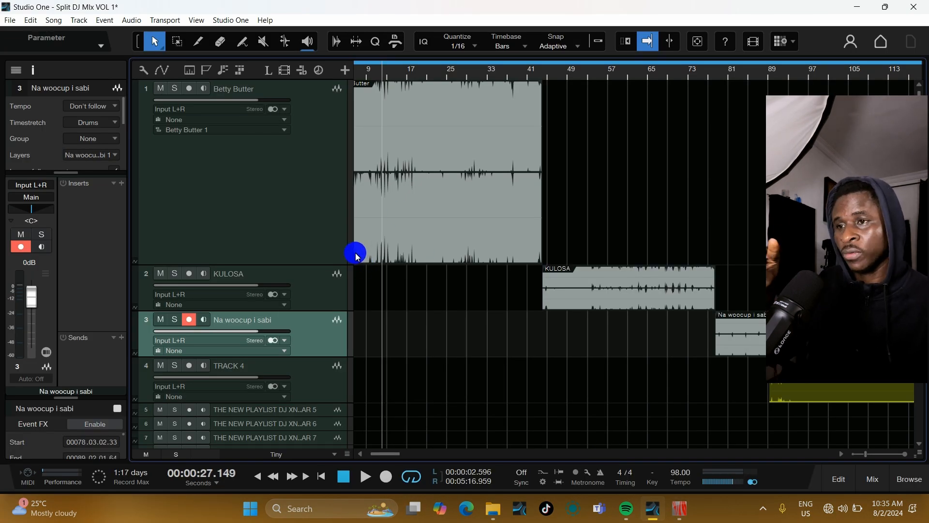
Step: Set the song's record format to 24 Bit in Song Setup and apply it
click(54, 20)
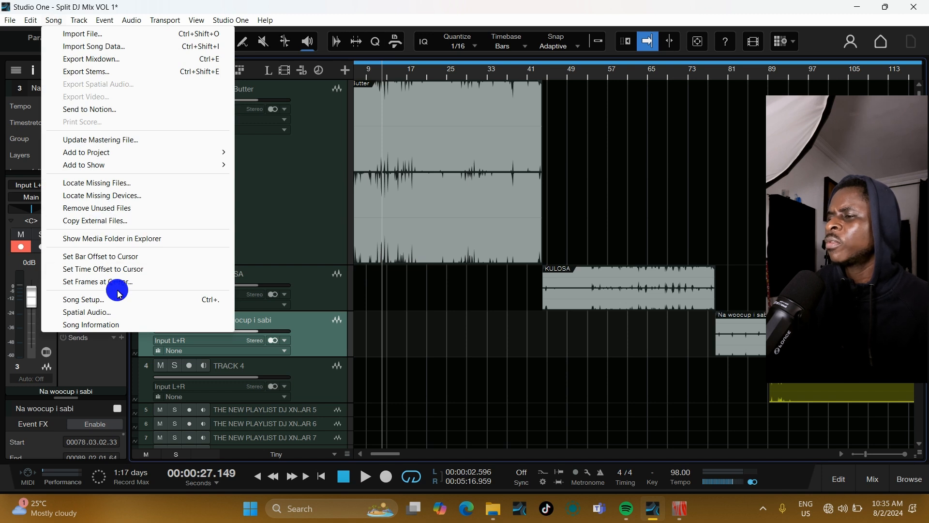
click(121, 302)
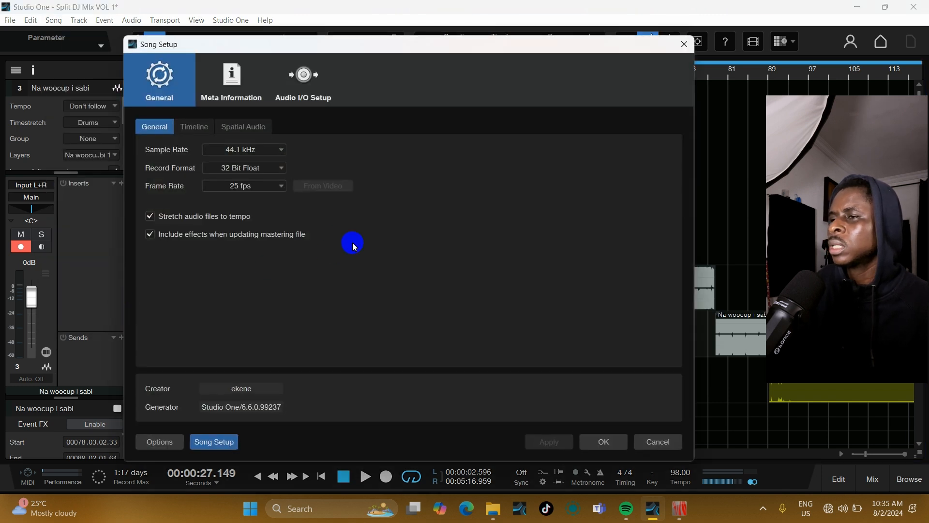
click(263, 178)
click(265, 198)
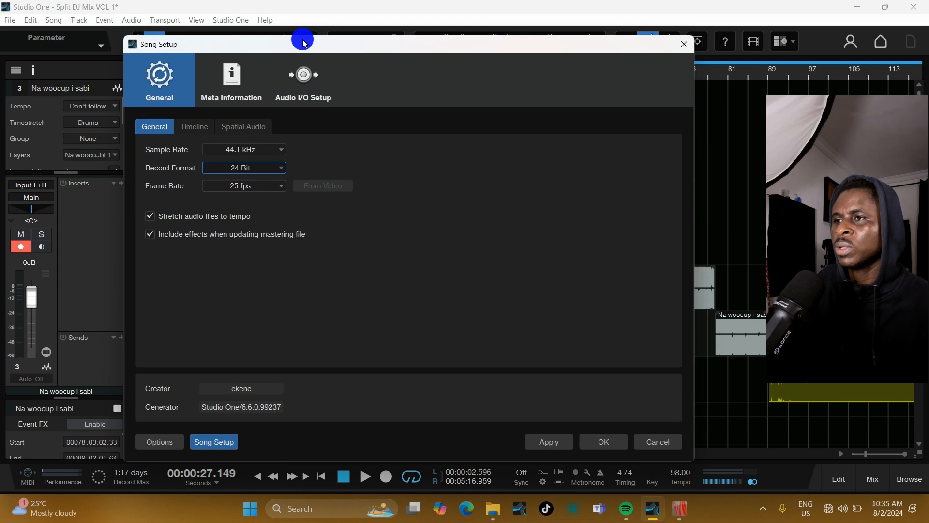
drag(303, 44, 323, 26)
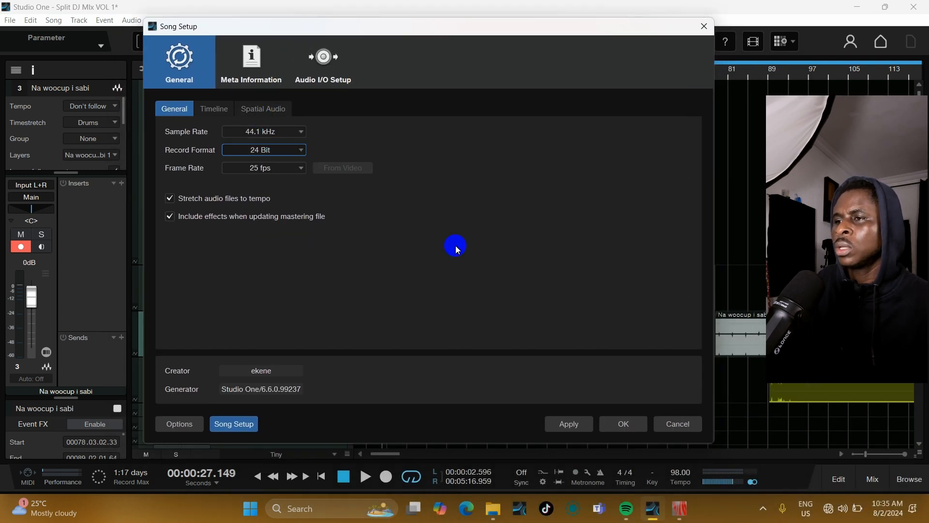
click(571, 423)
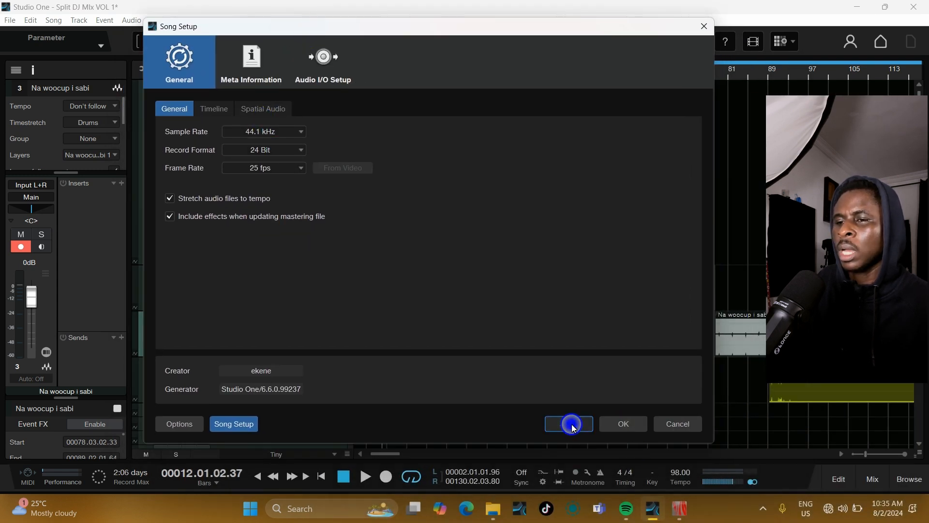
click(624, 424)
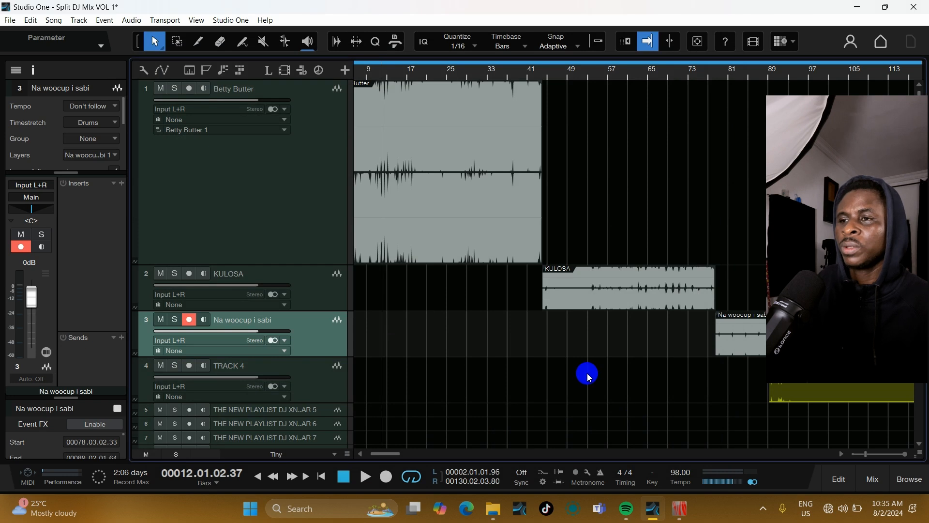
Step: Open the bounced Betty Butter(2).wav in Sound Forge and convert its bit depth to 24 bit
click(291, 166)
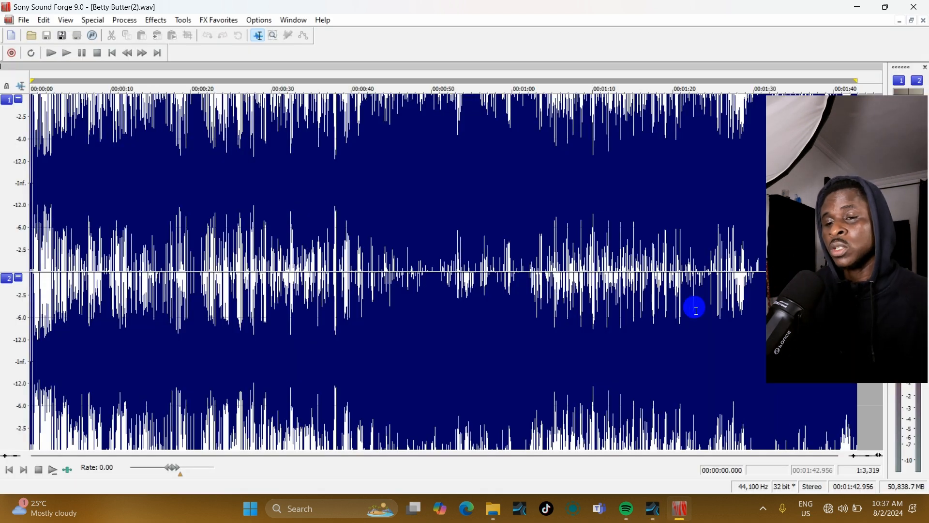
click(783, 487)
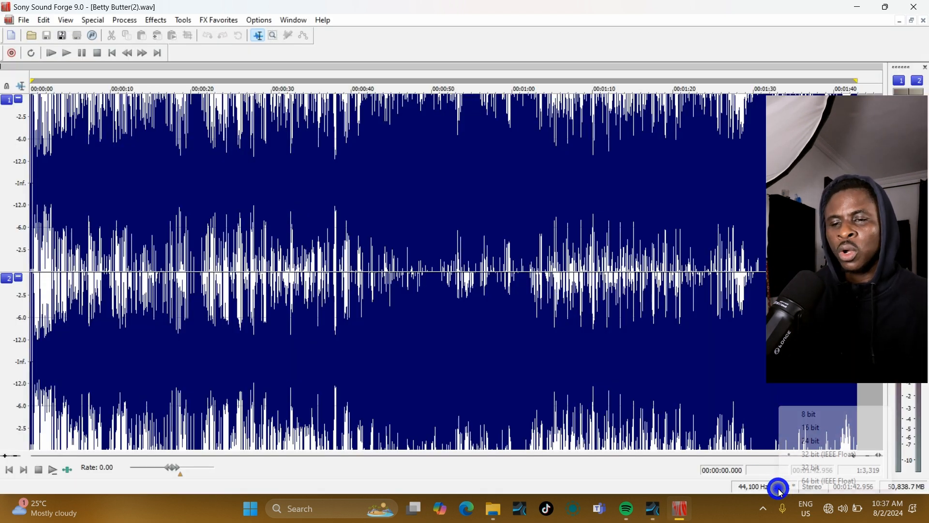
click(833, 441)
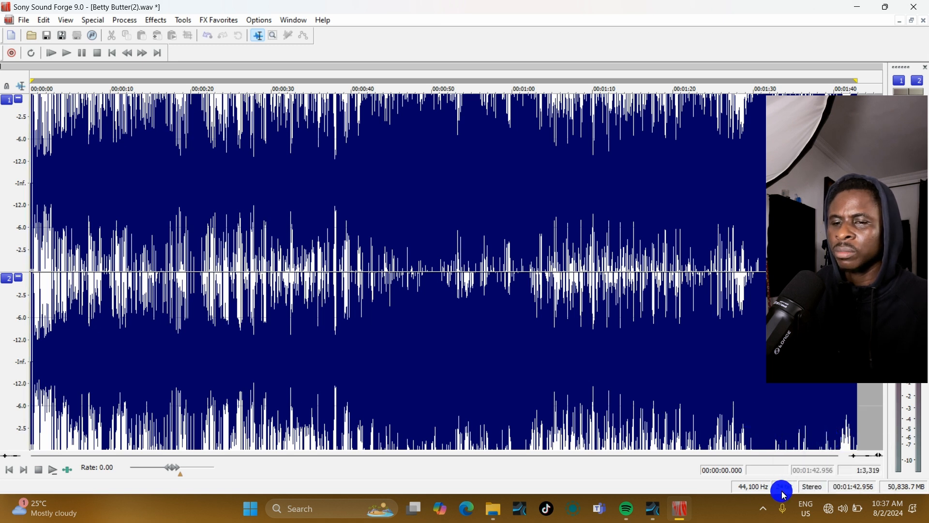
Step: Switch back from Studio One and save the 24-bit Betty Butter(2).wav file
click(542, 202)
click(468, 207)
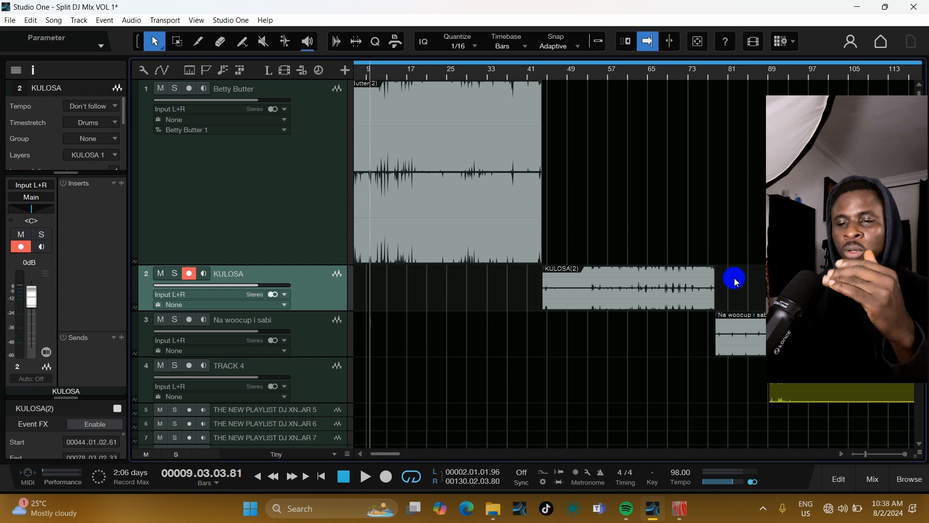
click(913, 10)
click(452, 251)
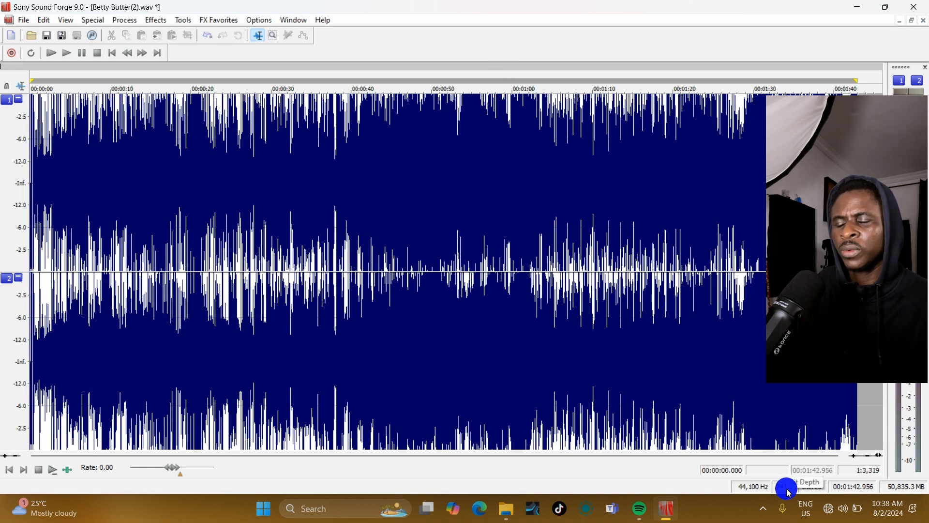
key(ctrl+s)
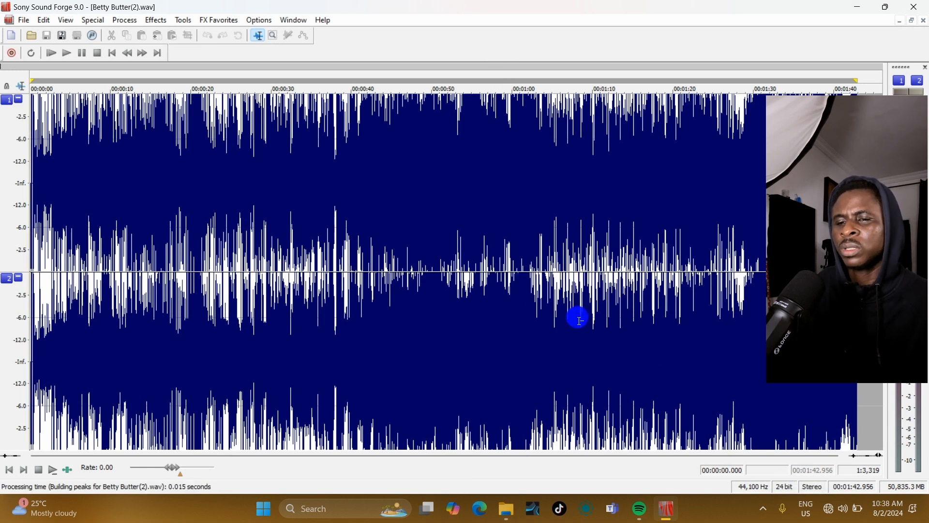
Step: Close Betty Butter(2).wav and convert Na woocup i sabi(2).wav to 24 bit
click(924, 20)
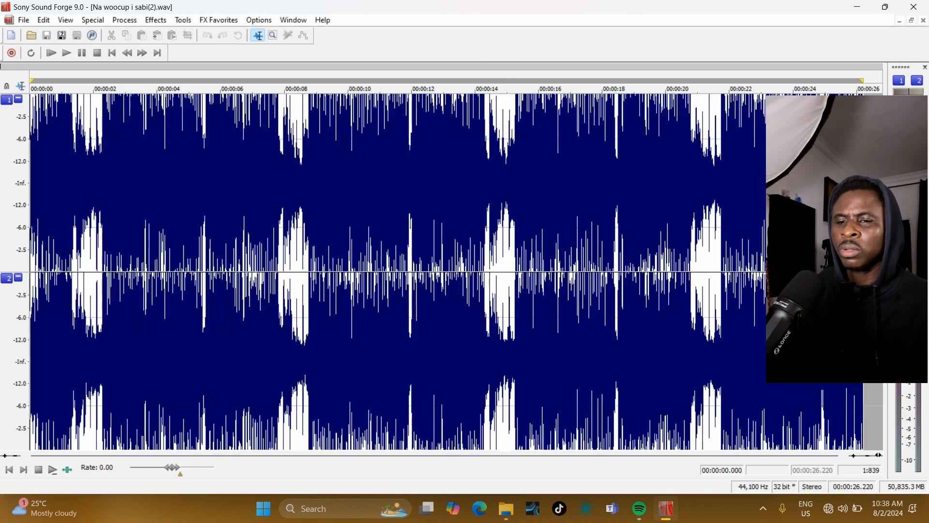
click(787, 489)
click(826, 441)
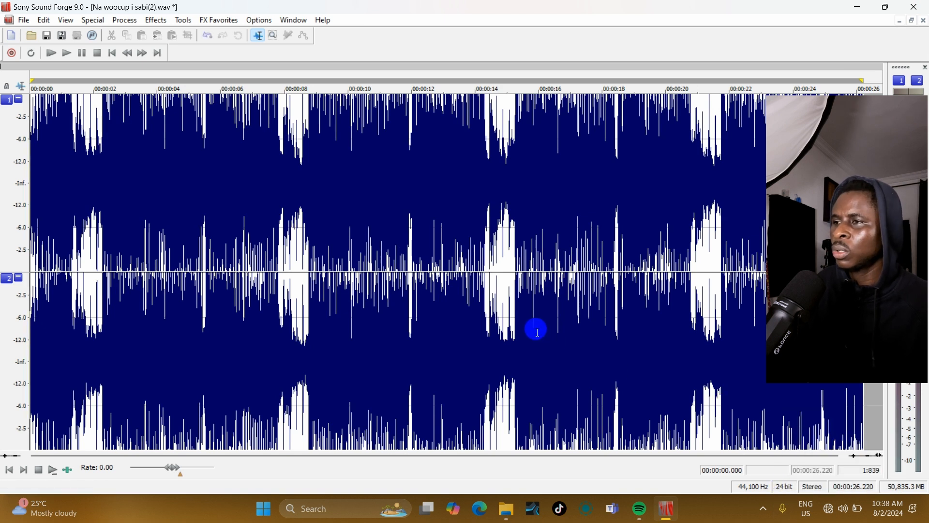
Step: Reopen Betty Butter(2).wav from the recent files list to check its bit depth
click(10, 20)
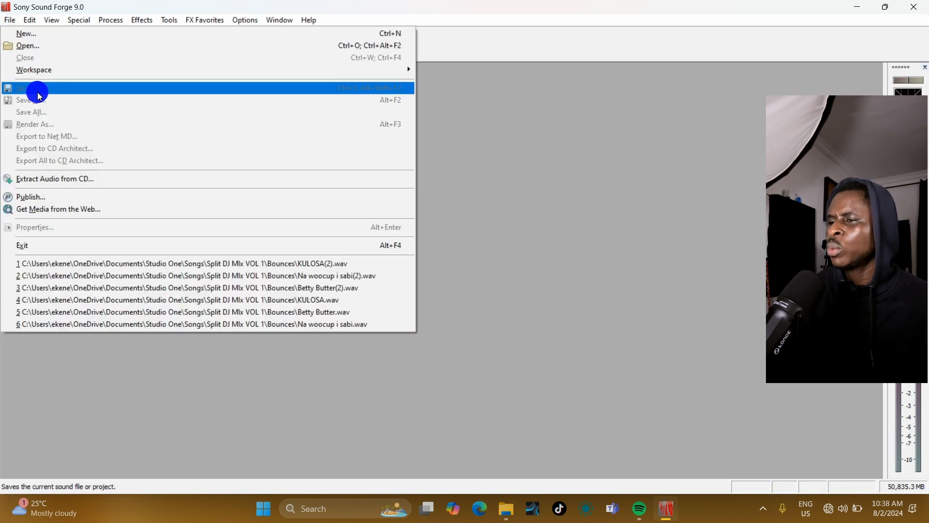
click(181, 289)
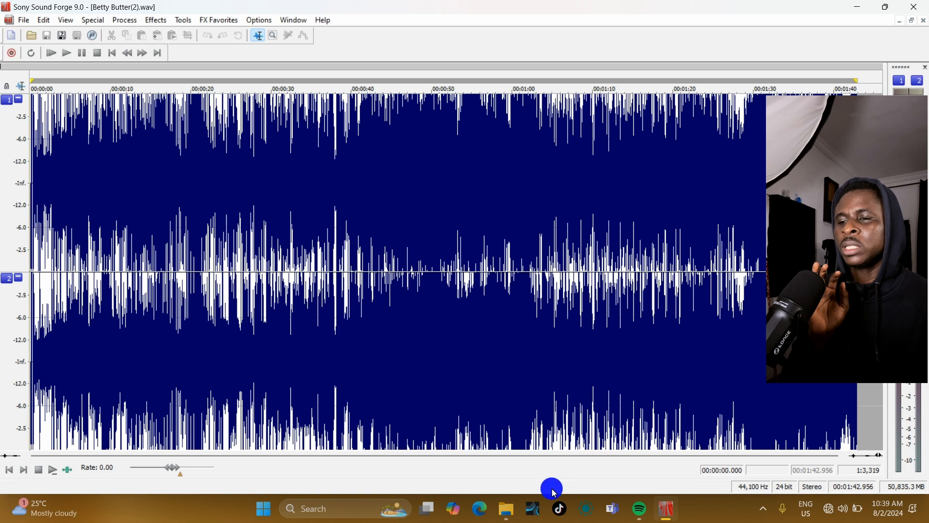
Step: In Studio One, open a new song, set its Resolution to 24 Bit, and cancel the dialog
click(534, 506)
click(137, 115)
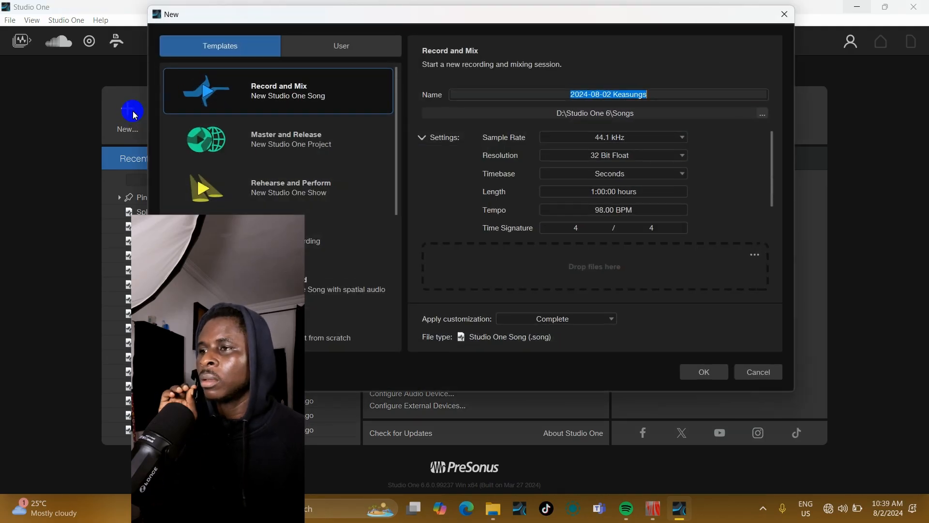
click(450, 38)
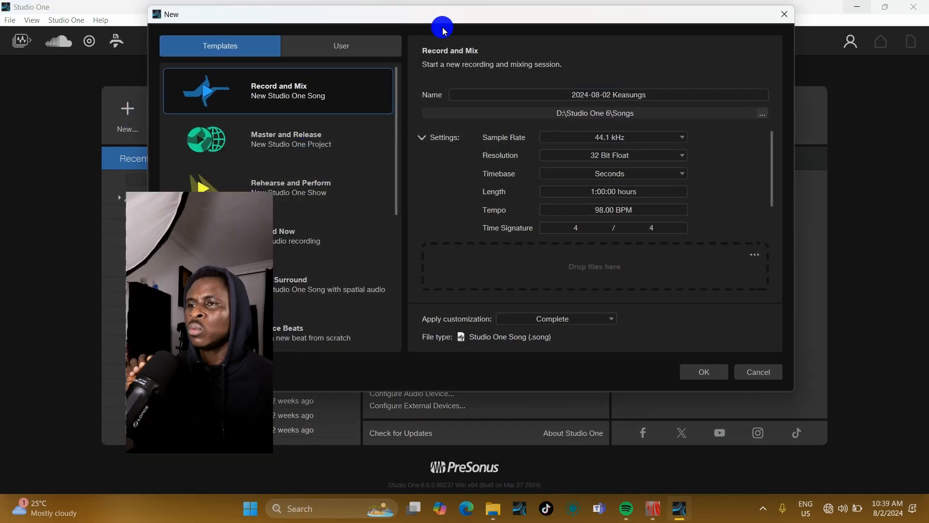
drag(439, 22, 422, 111)
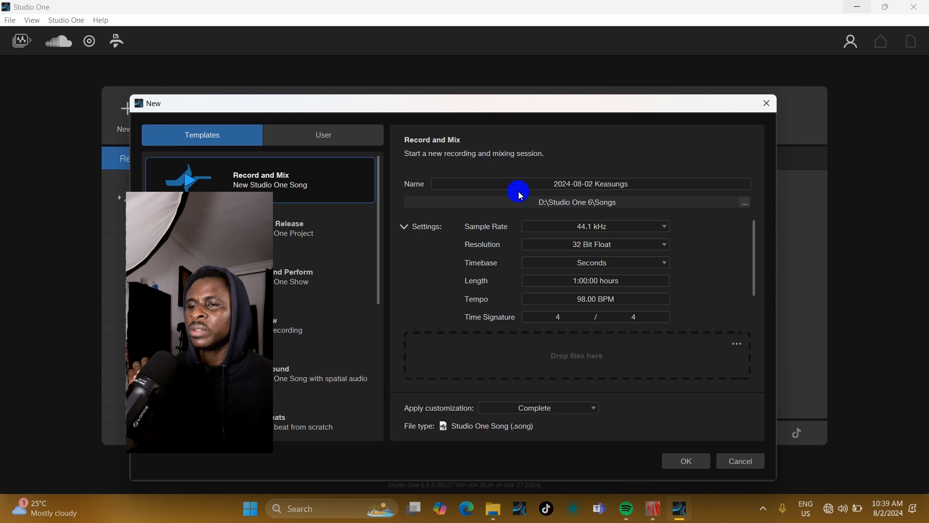
click(581, 251)
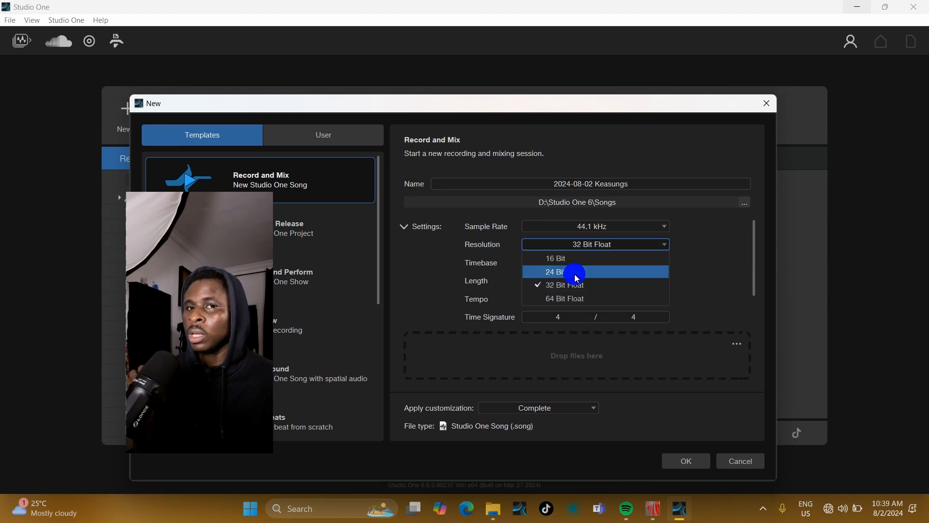
click(436, 294)
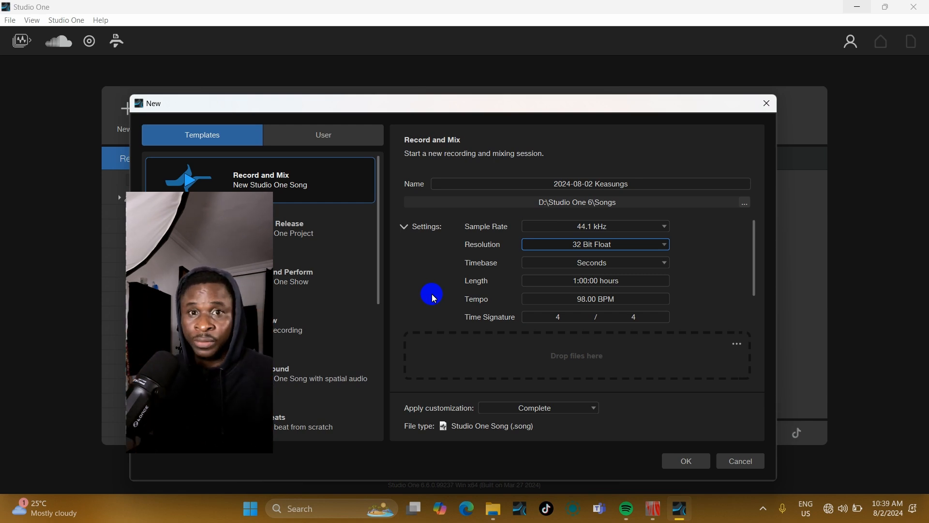
click(581, 247)
click(580, 270)
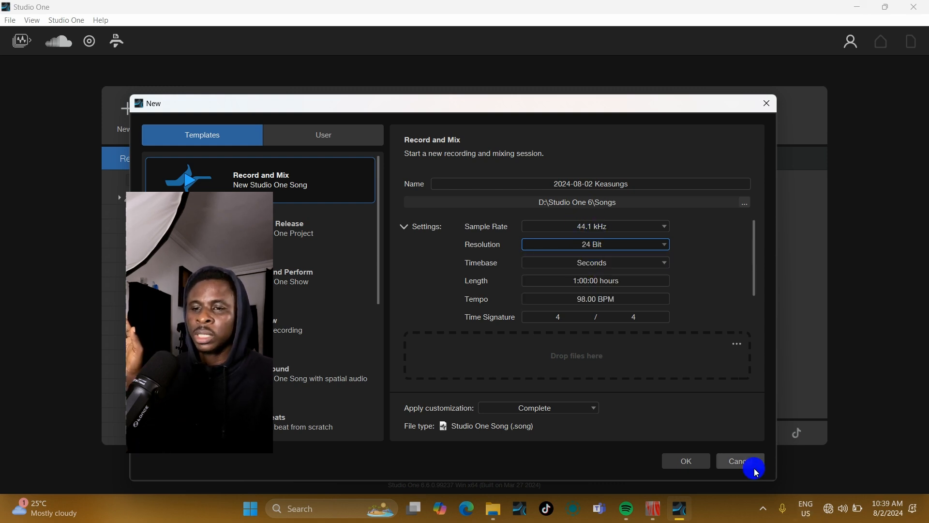
click(743, 460)
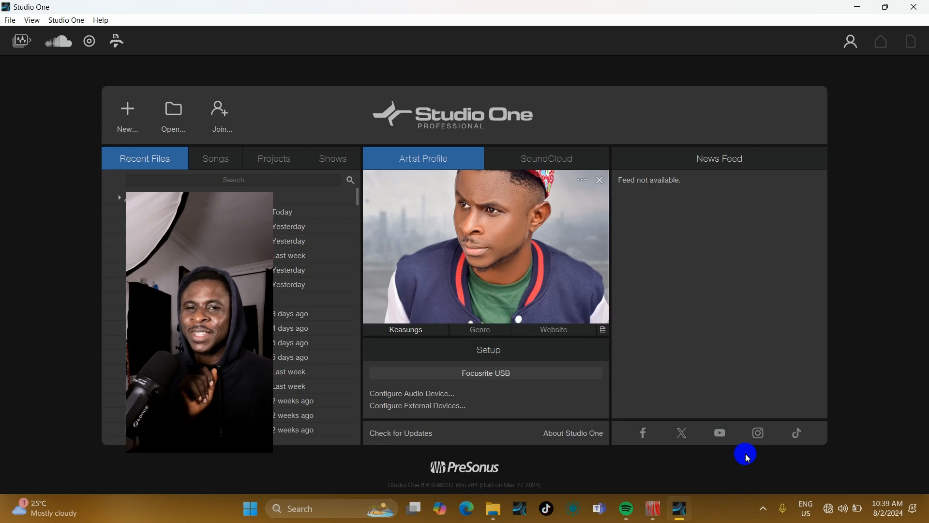